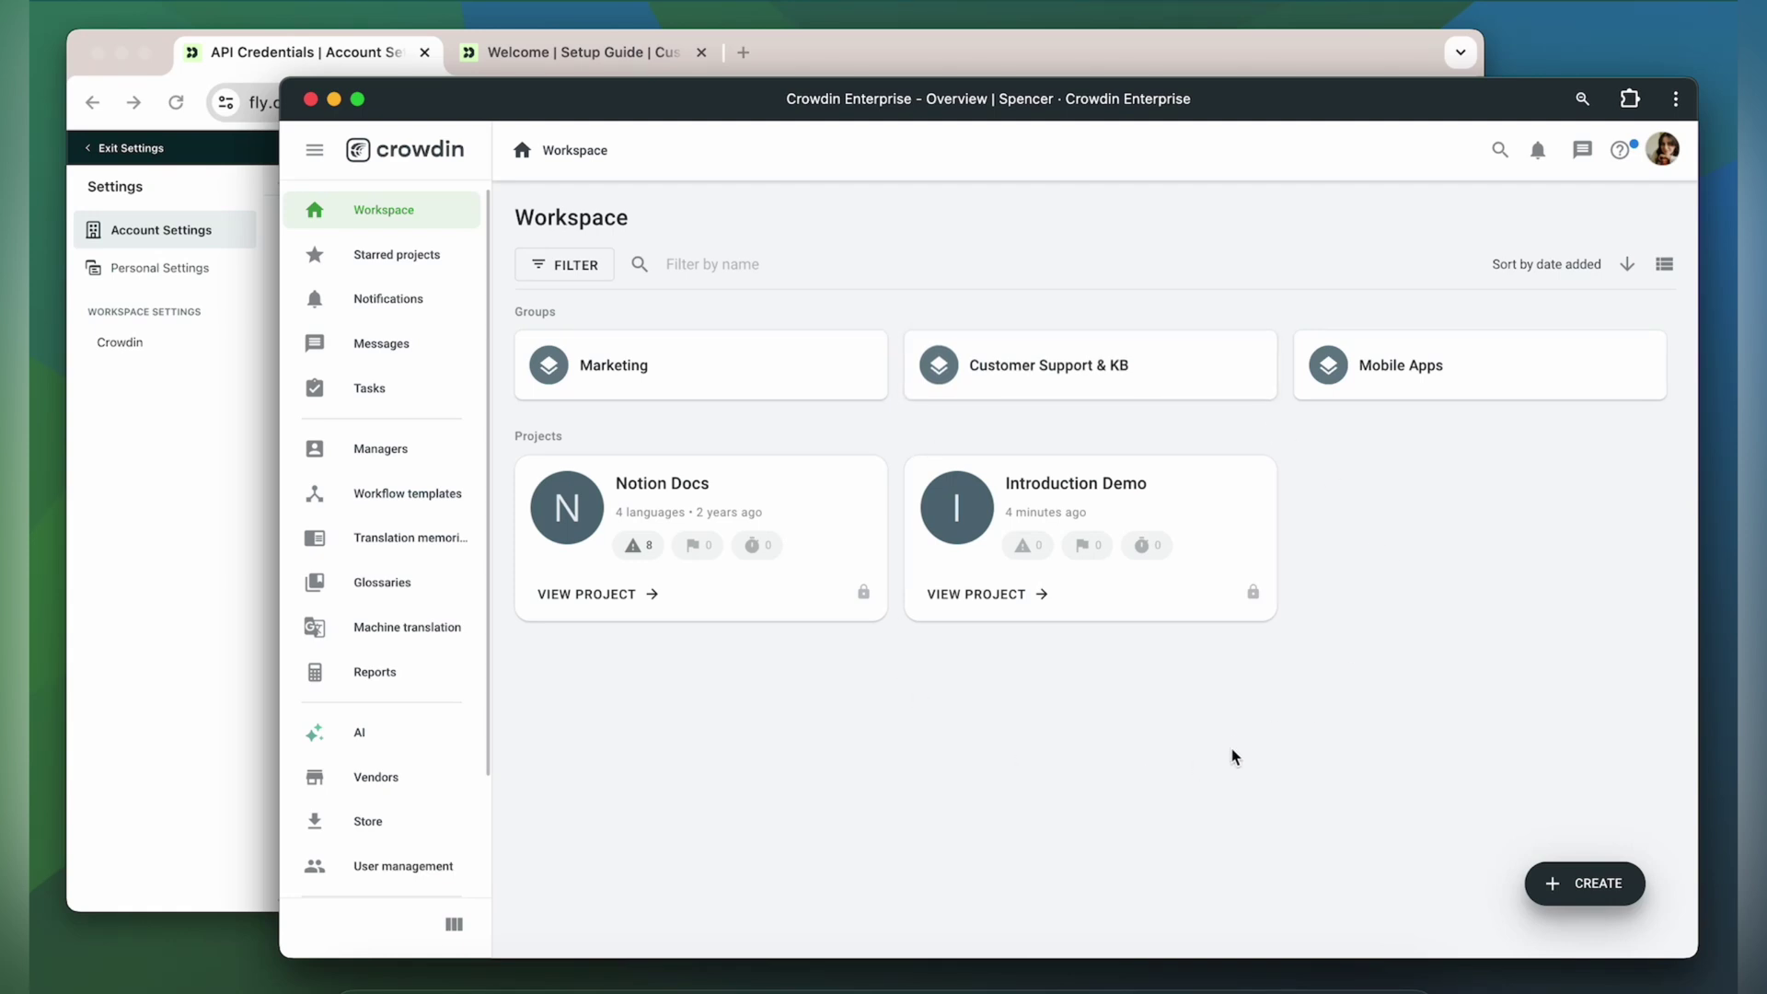
# Step: Install the Customer.io app from the Crowdin Store
pyautogui.click(410, 831)
pyautogui.click(671, 257)
pyautogui.write('cust')
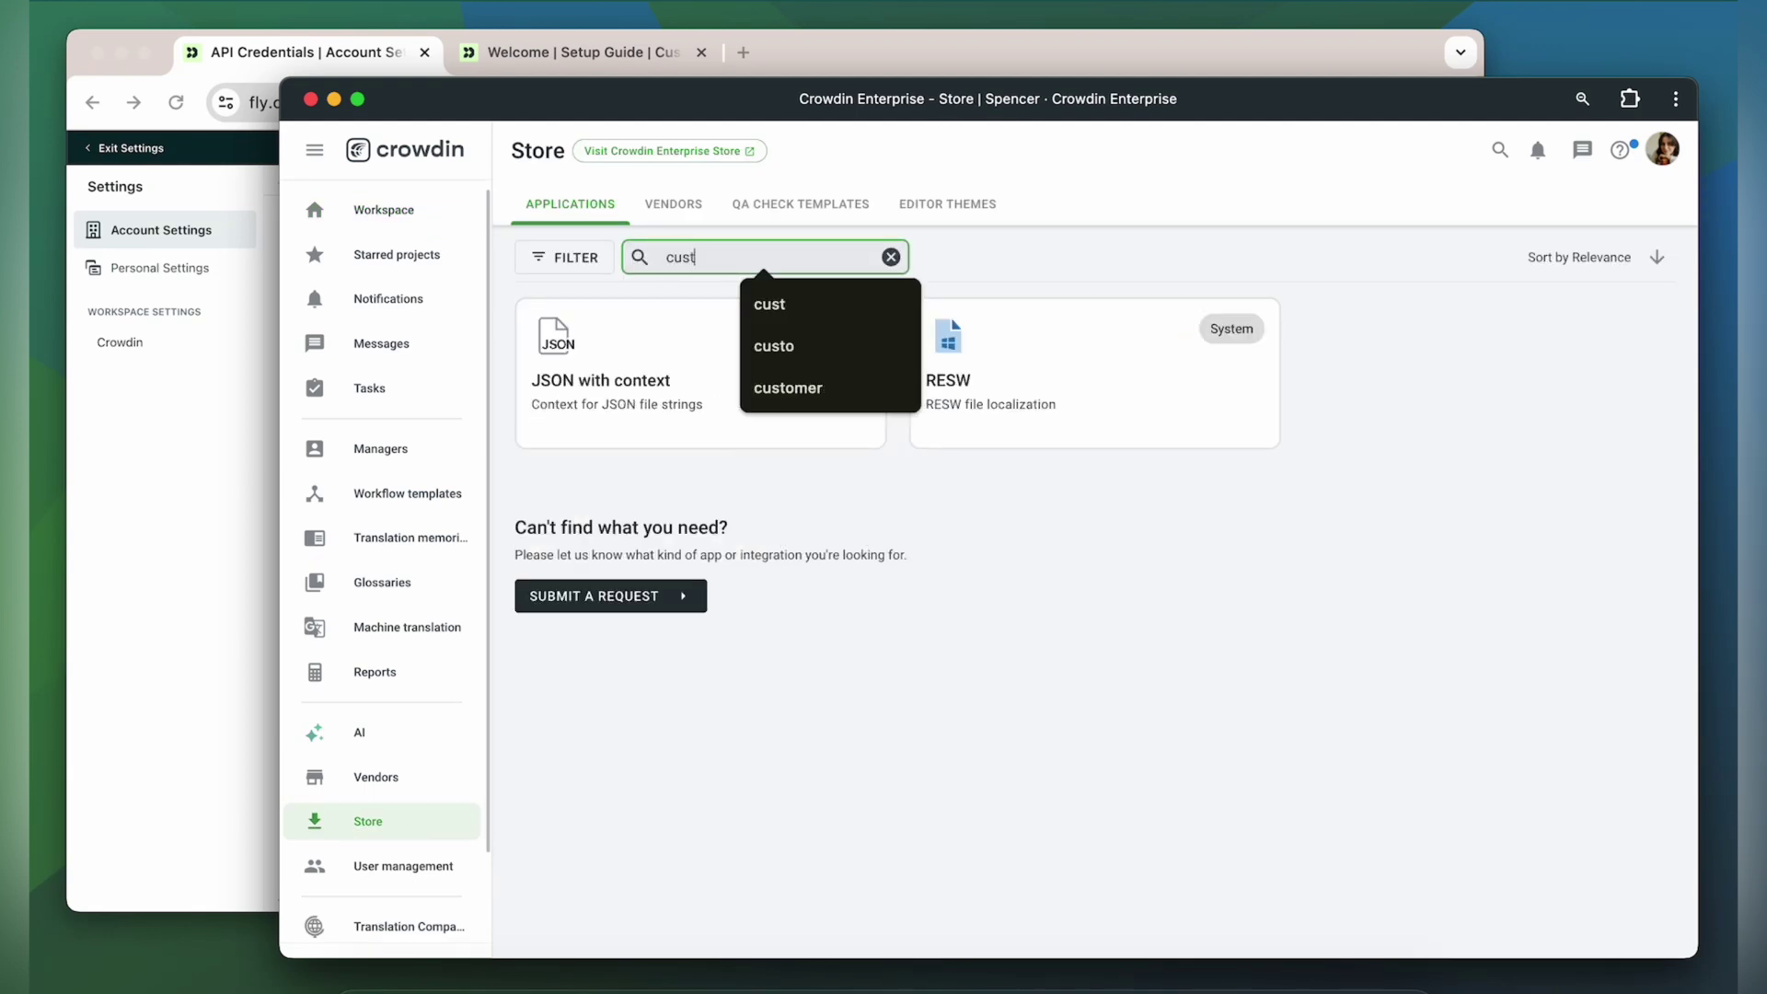
pyautogui.write('omer')
pyautogui.click(852, 330)
pyautogui.click(823, 801)
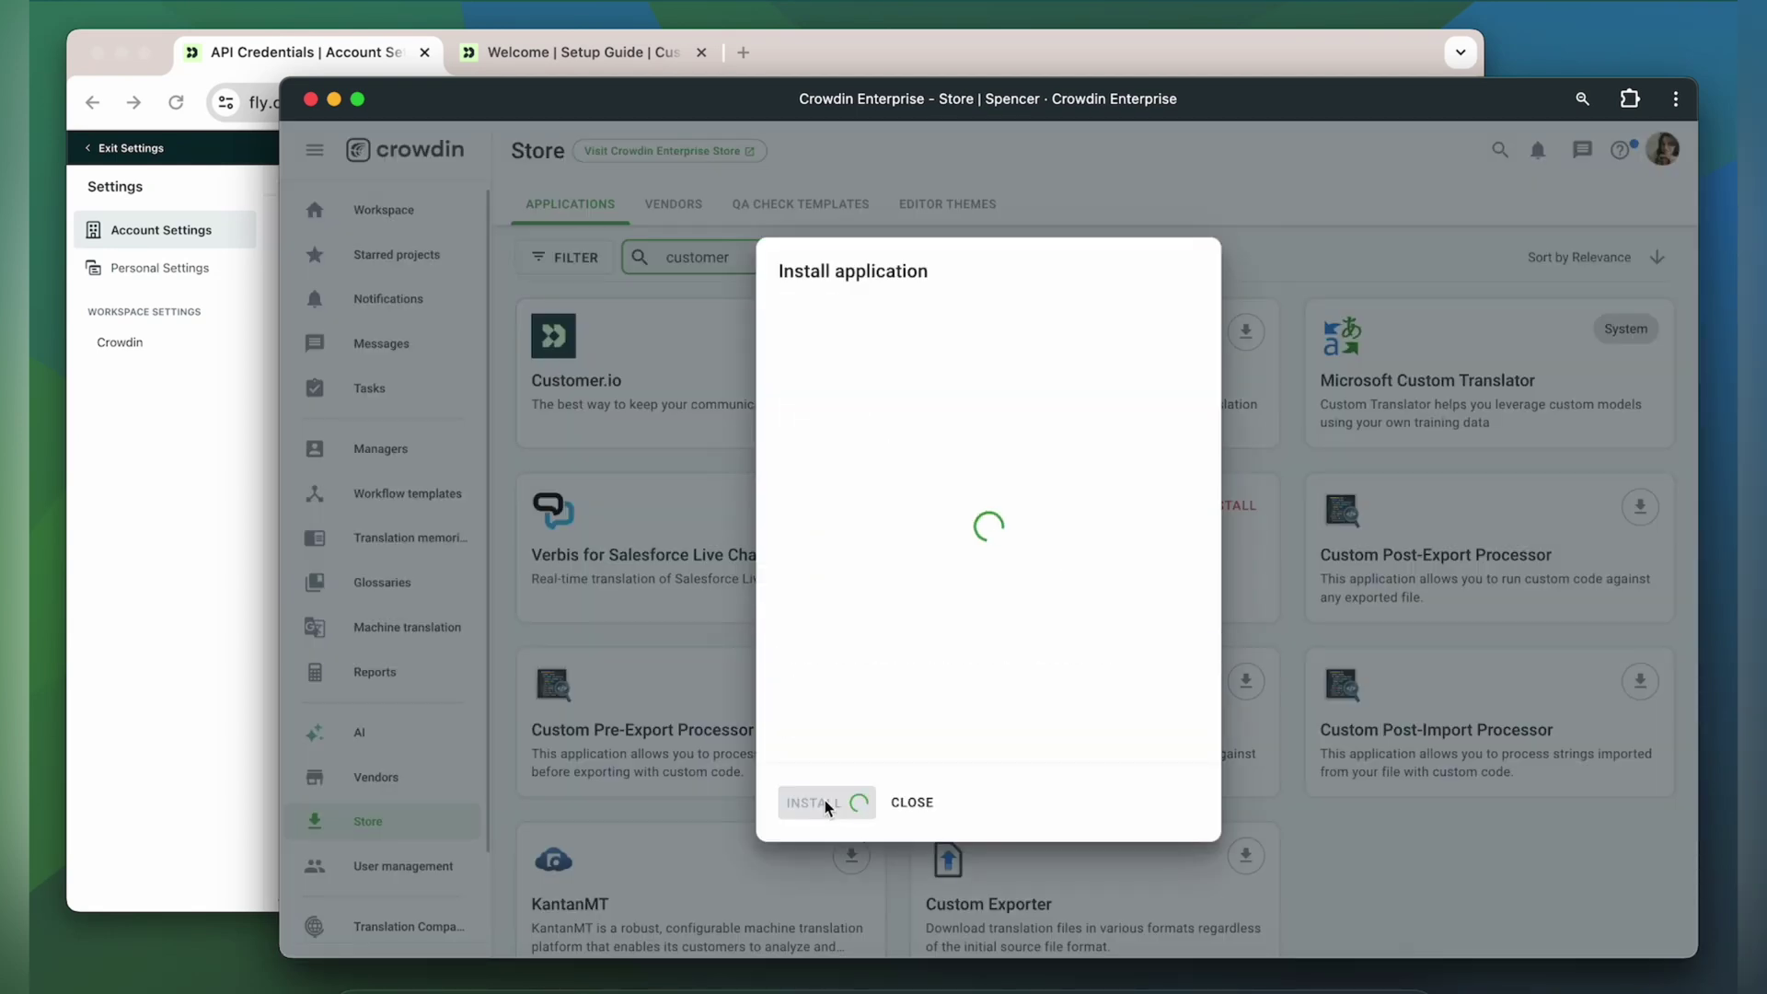
# Step: Open the Customer.io card under the Introduction Demo project's Integrations
pyautogui.click(450, 164)
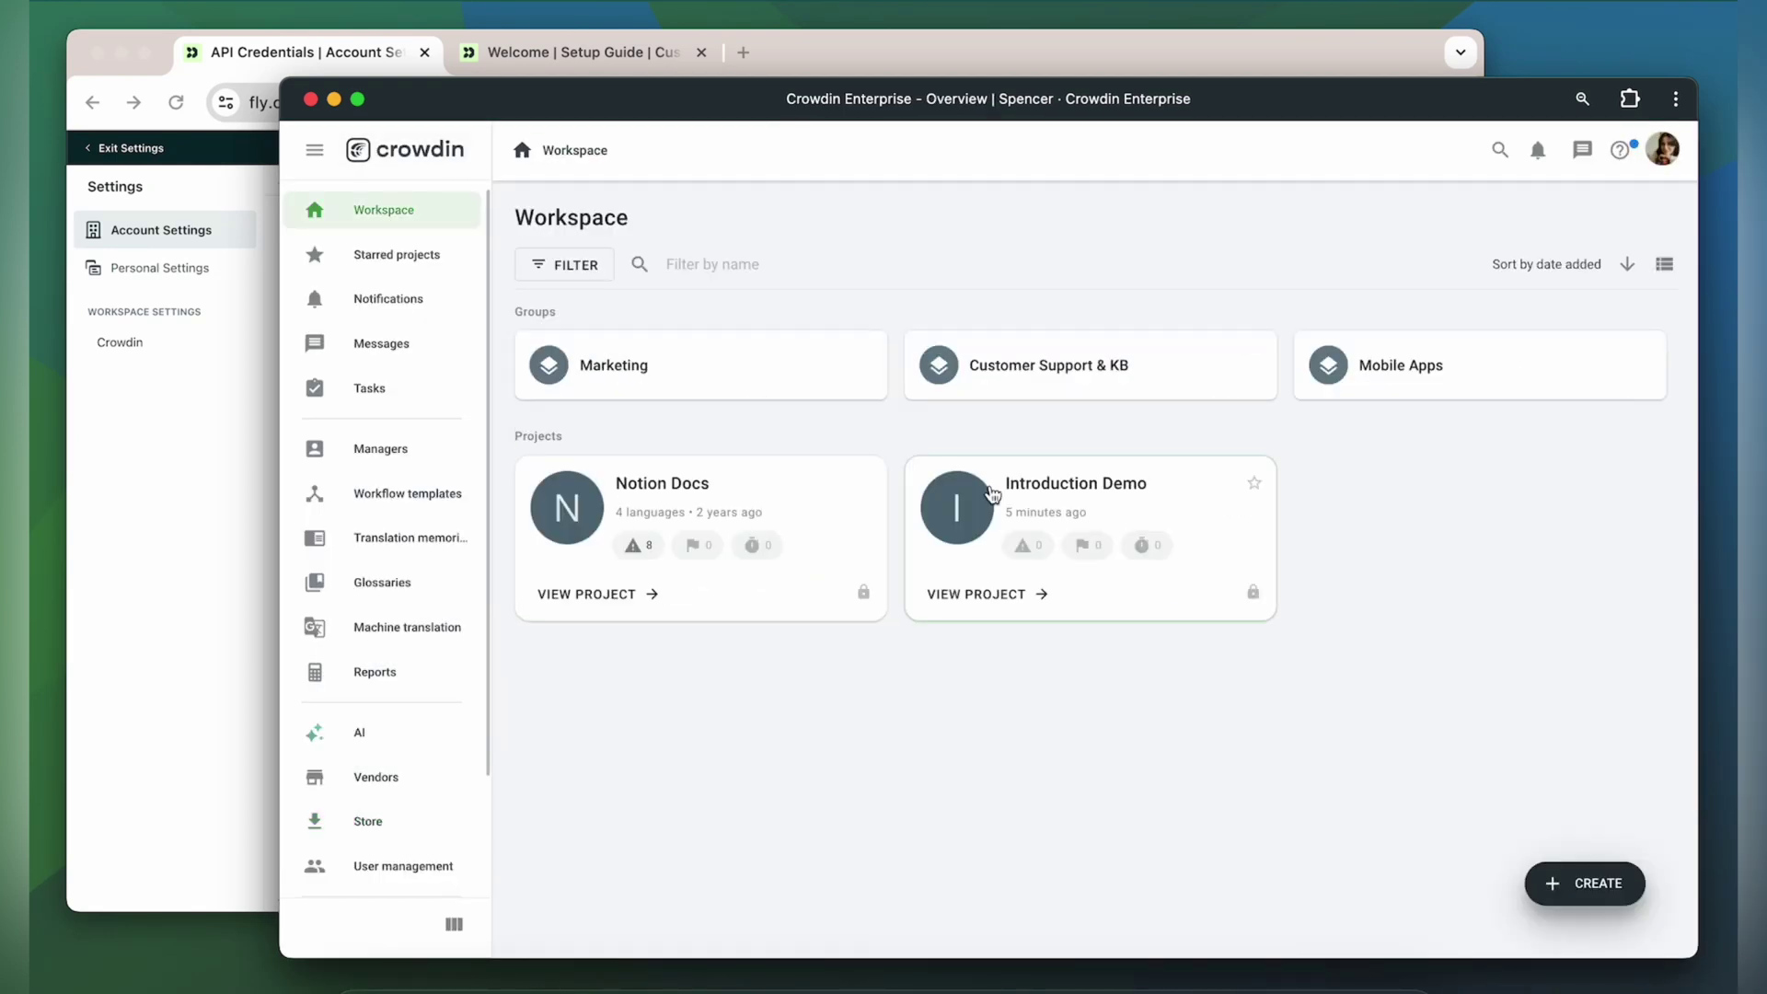
pyautogui.click(1017, 496)
pyautogui.click(426, 607)
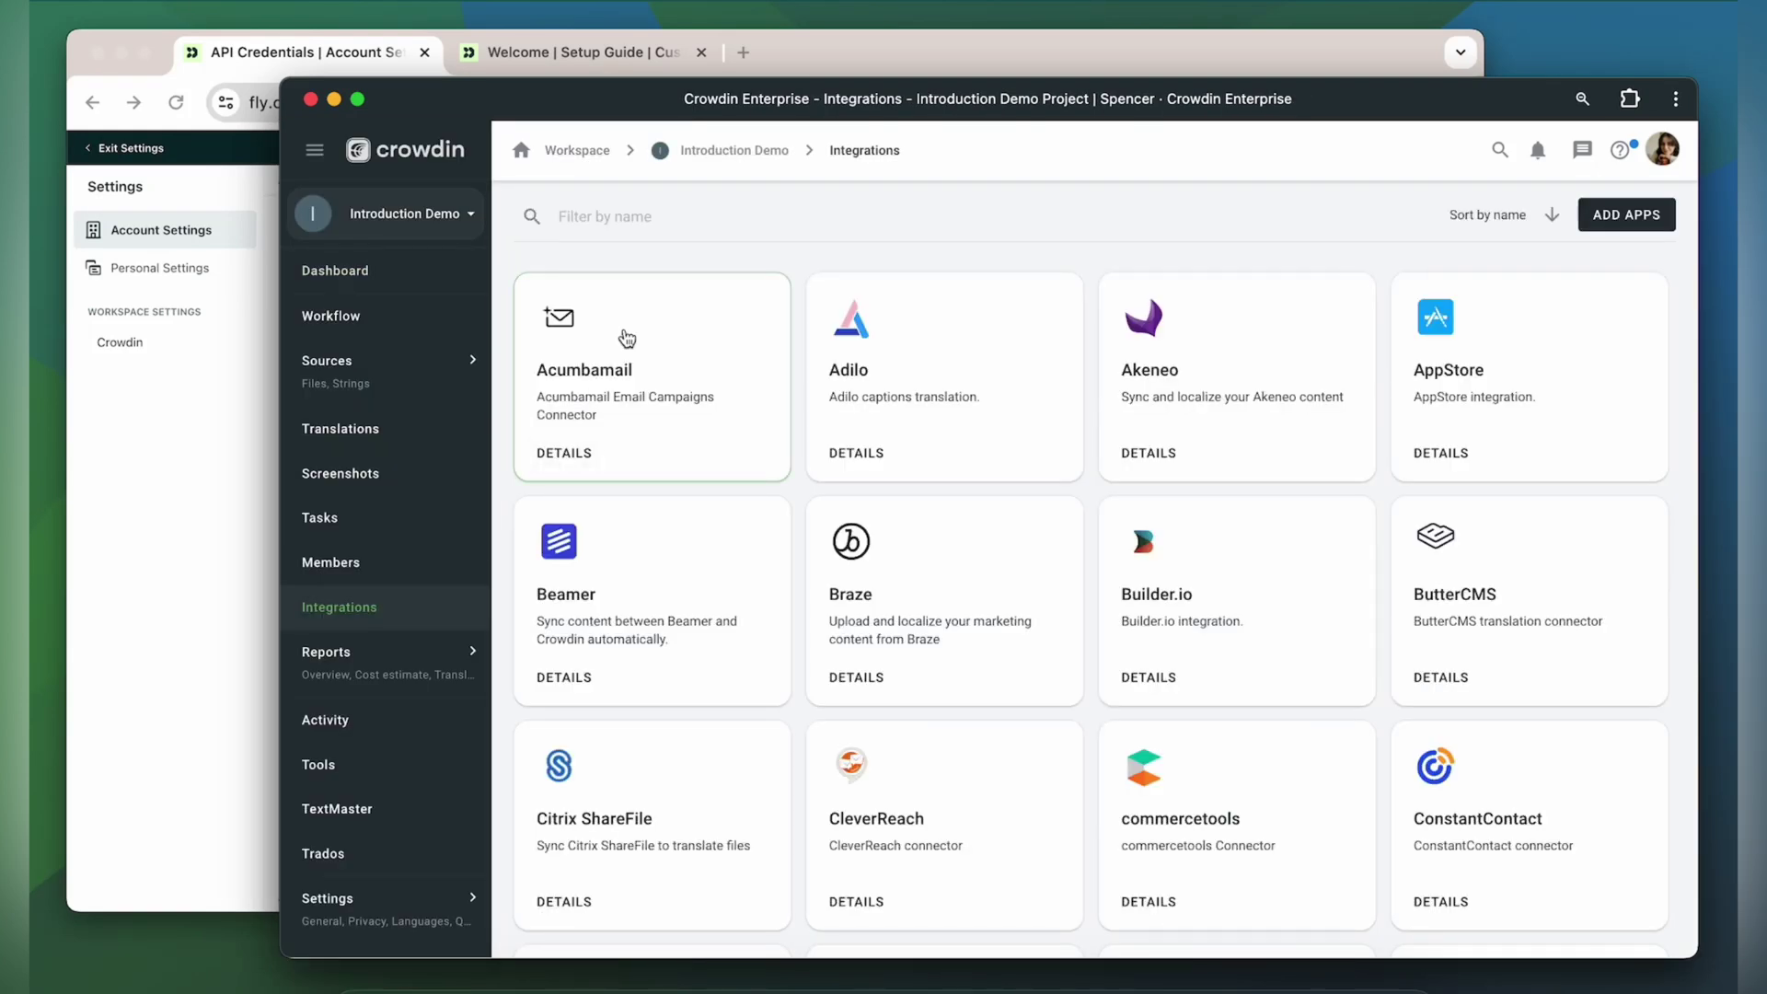
pyautogui.click(649, 217)
pyautogui.write('cust')
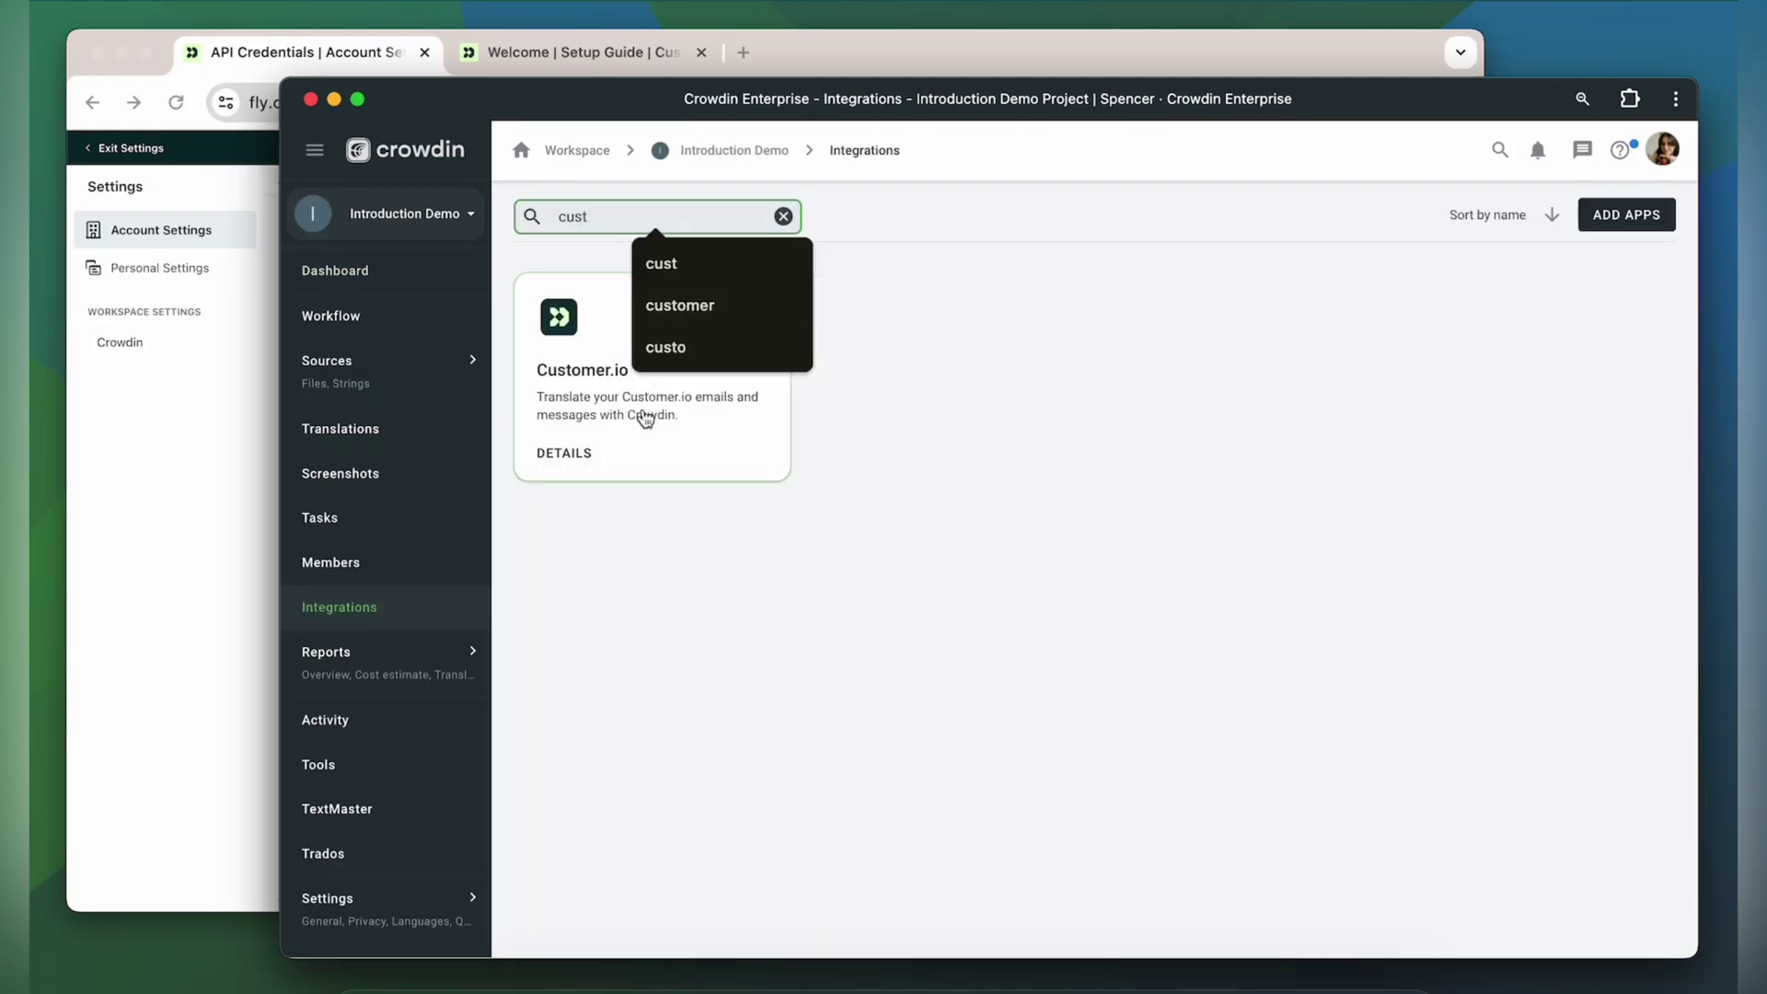
pyautogui.click(641, 415)
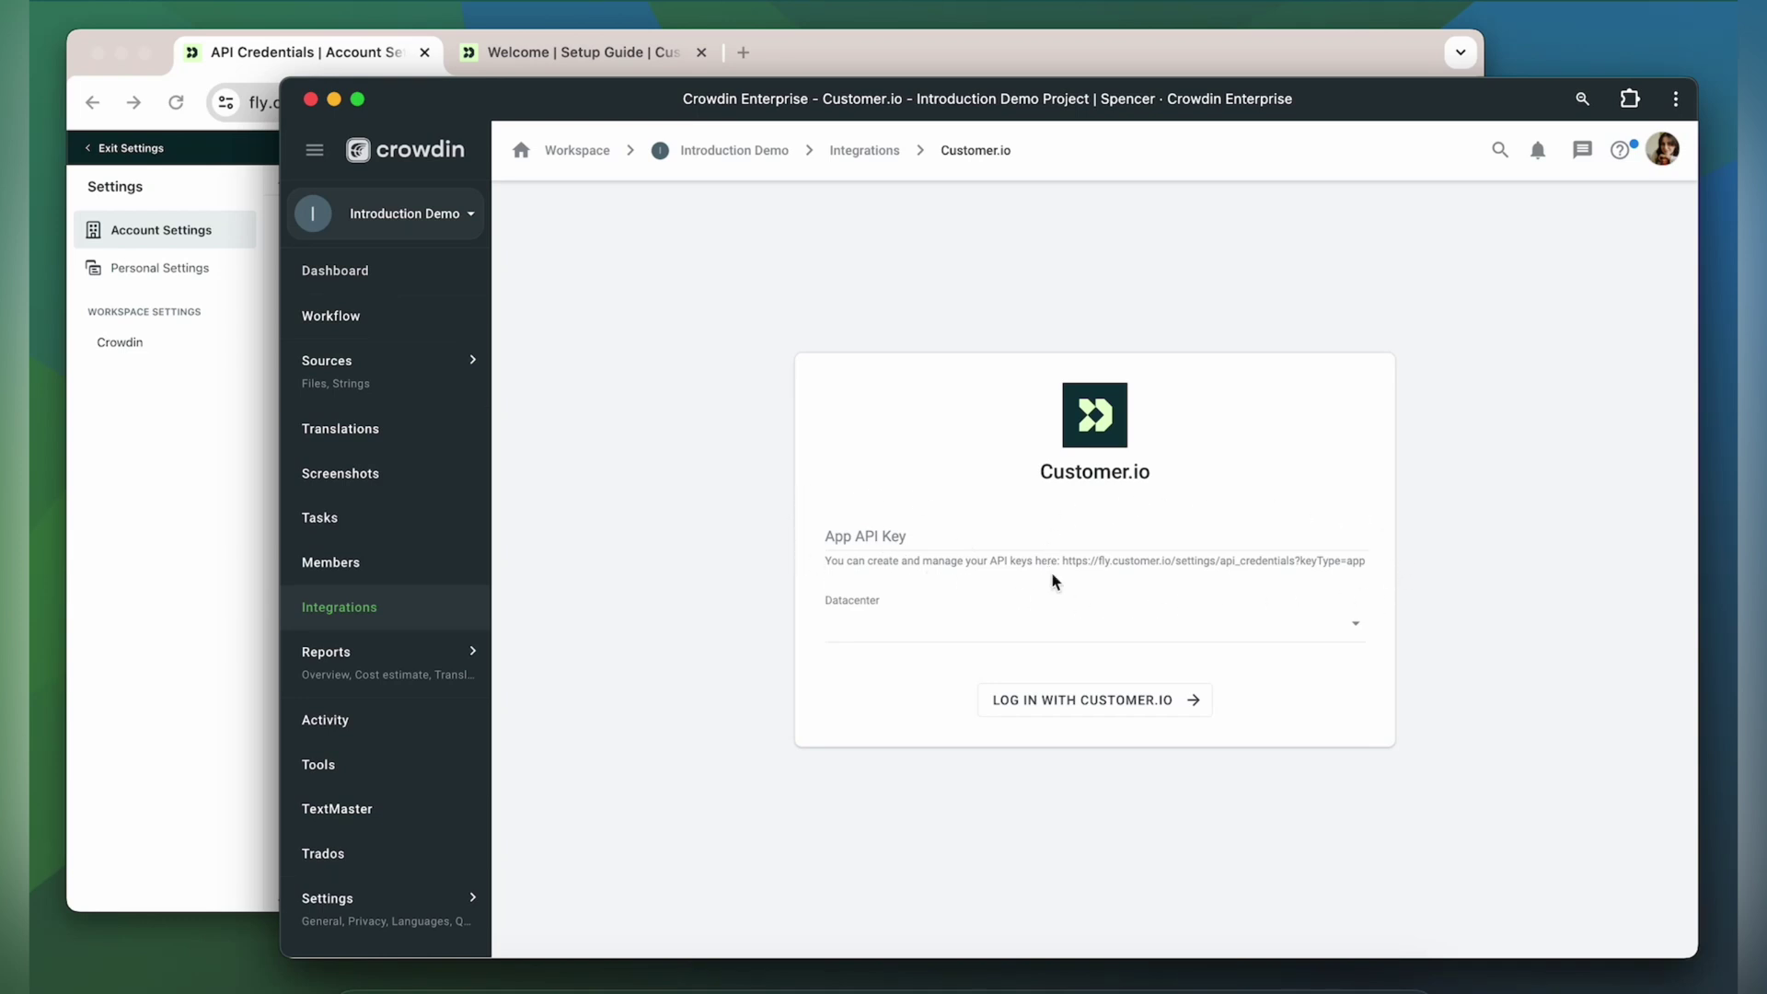
# Step: Generate a TEST App API key for the Crowdin workspace and copy its value
pyautogui.click(210, 471)
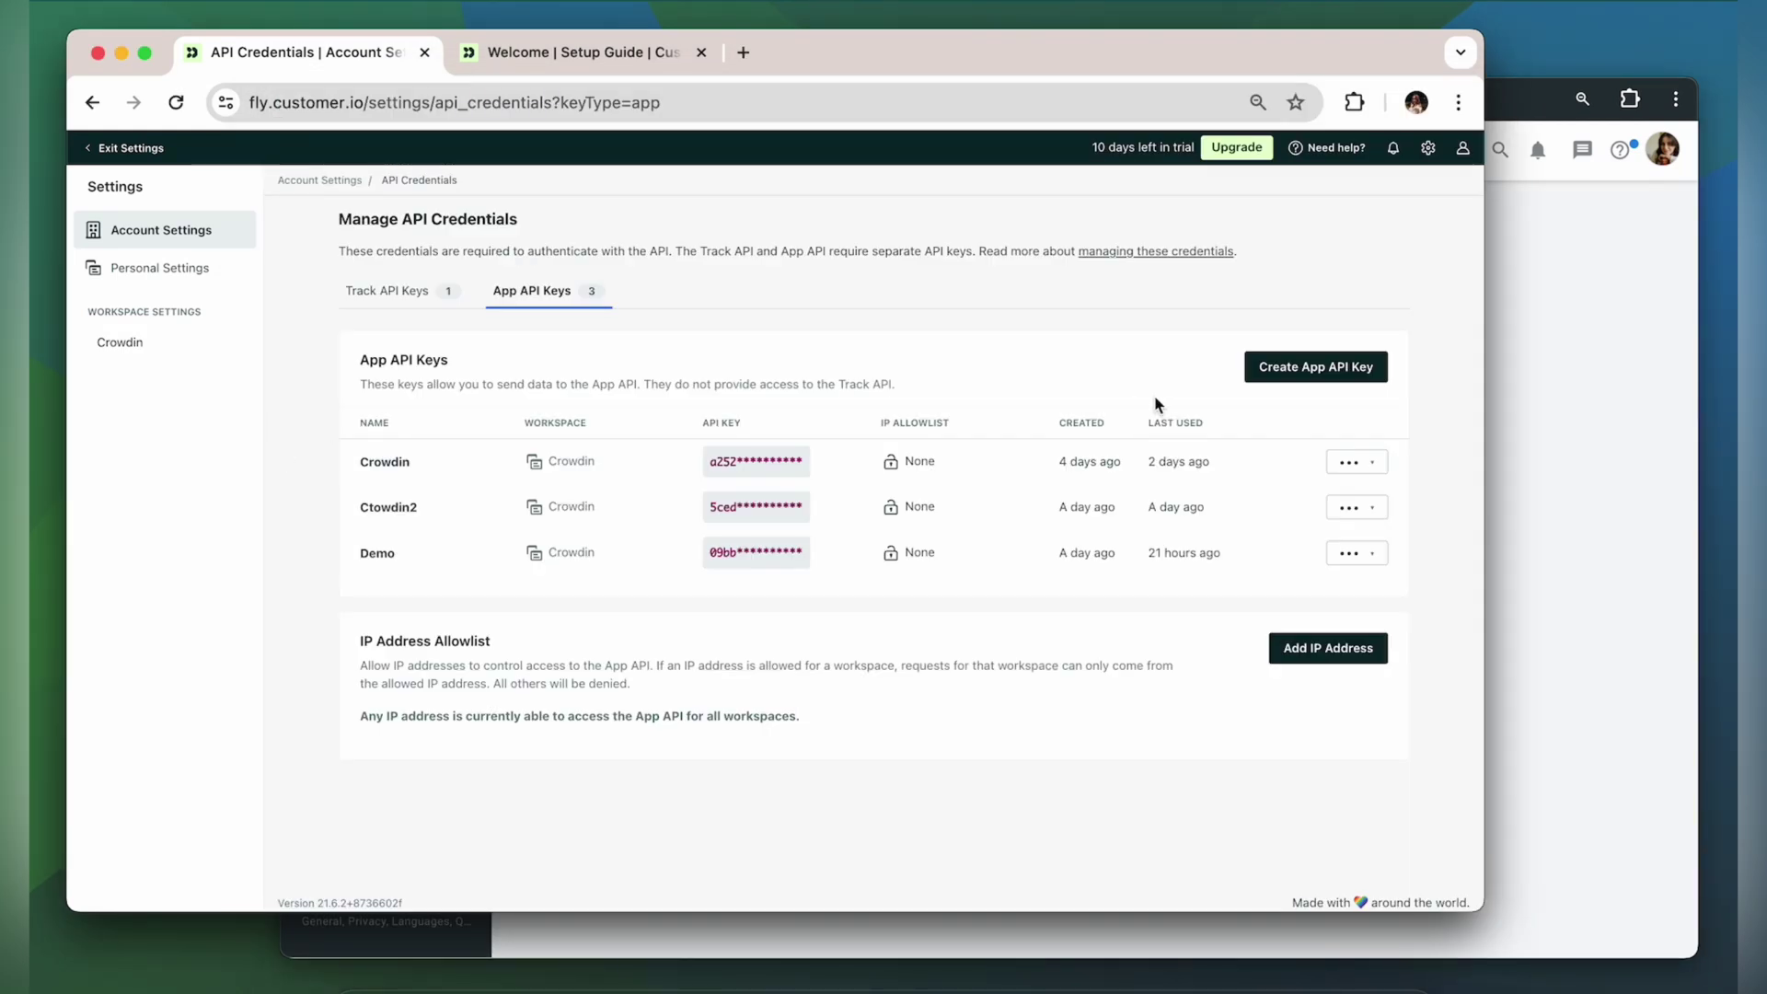
pyautogui.click(1306, 375)
pyautogui.write('TEST')
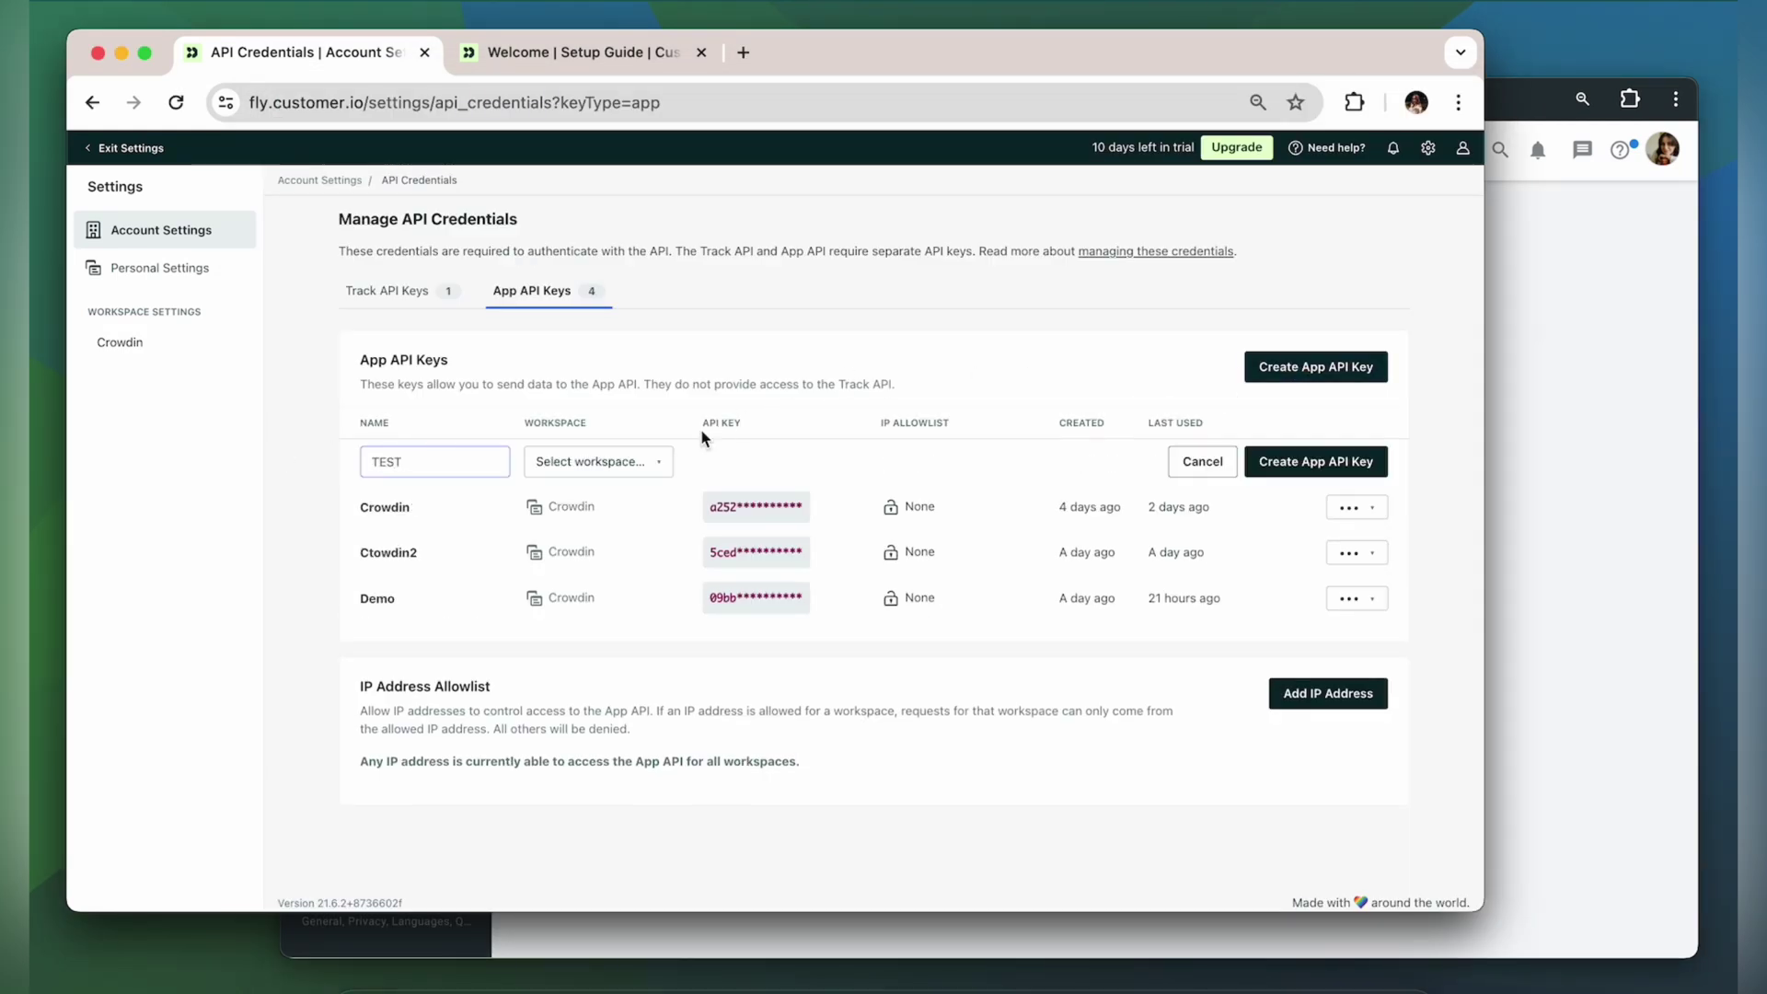
pyautogui.click(641, 464)
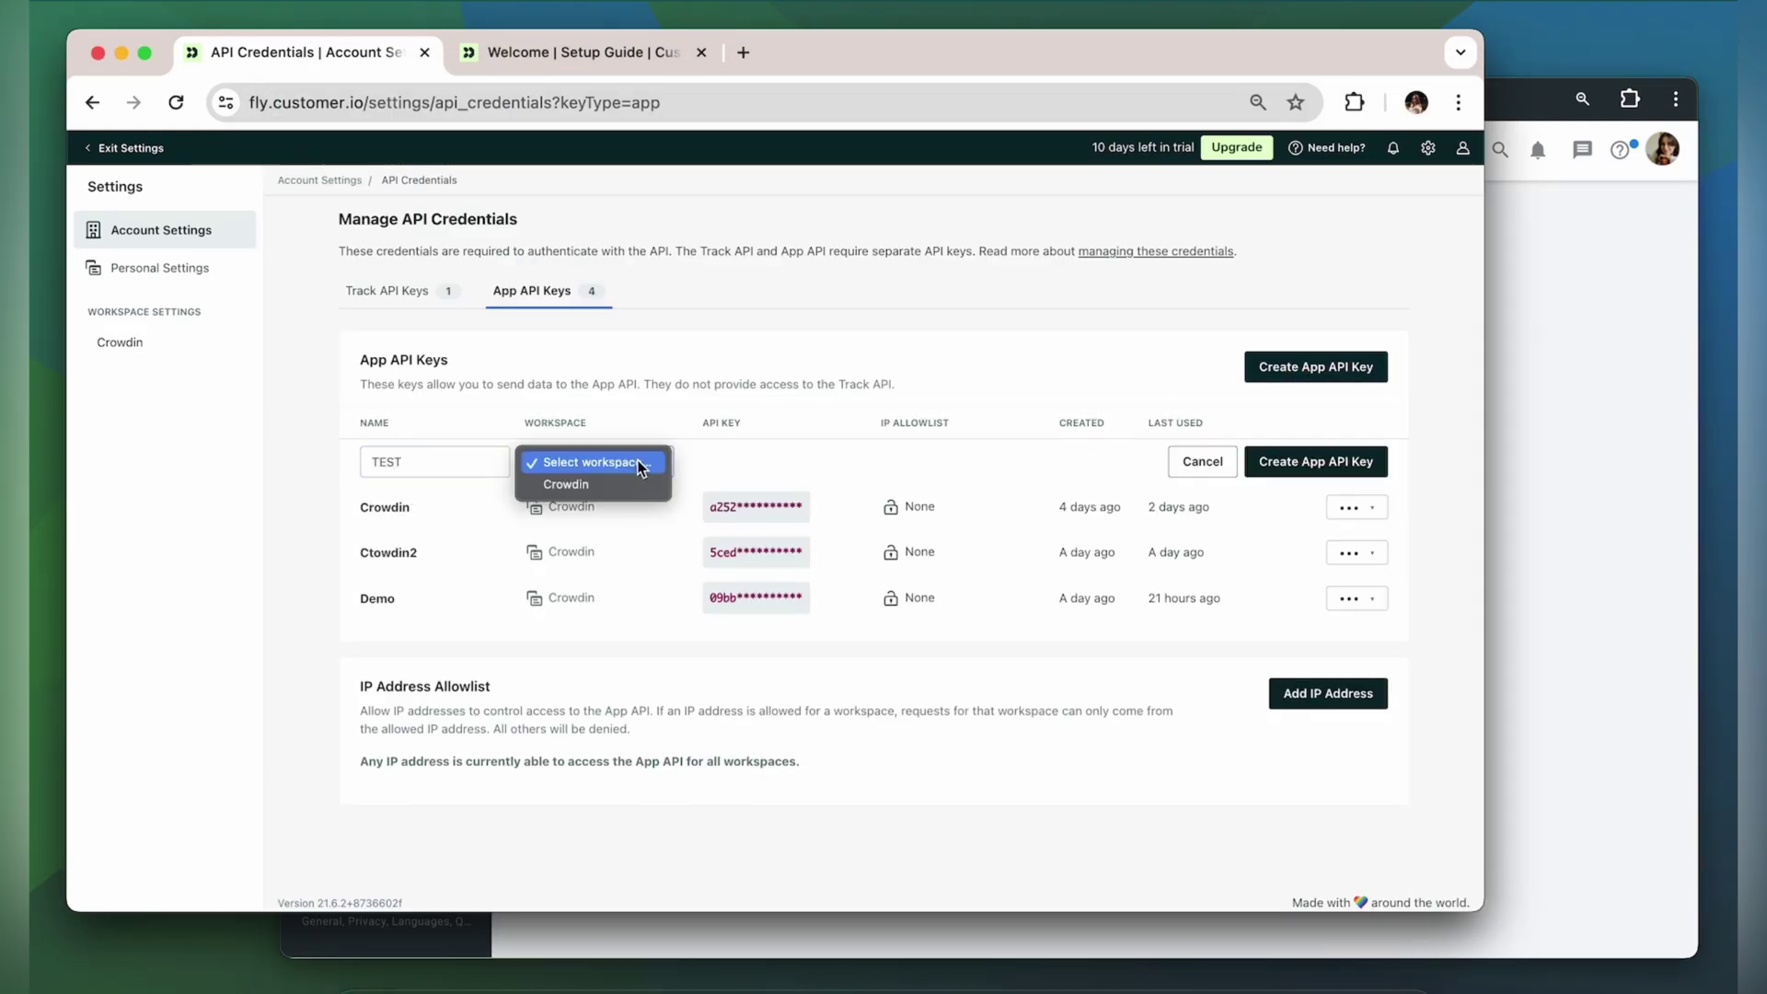
pyautogui.click(628, 485)
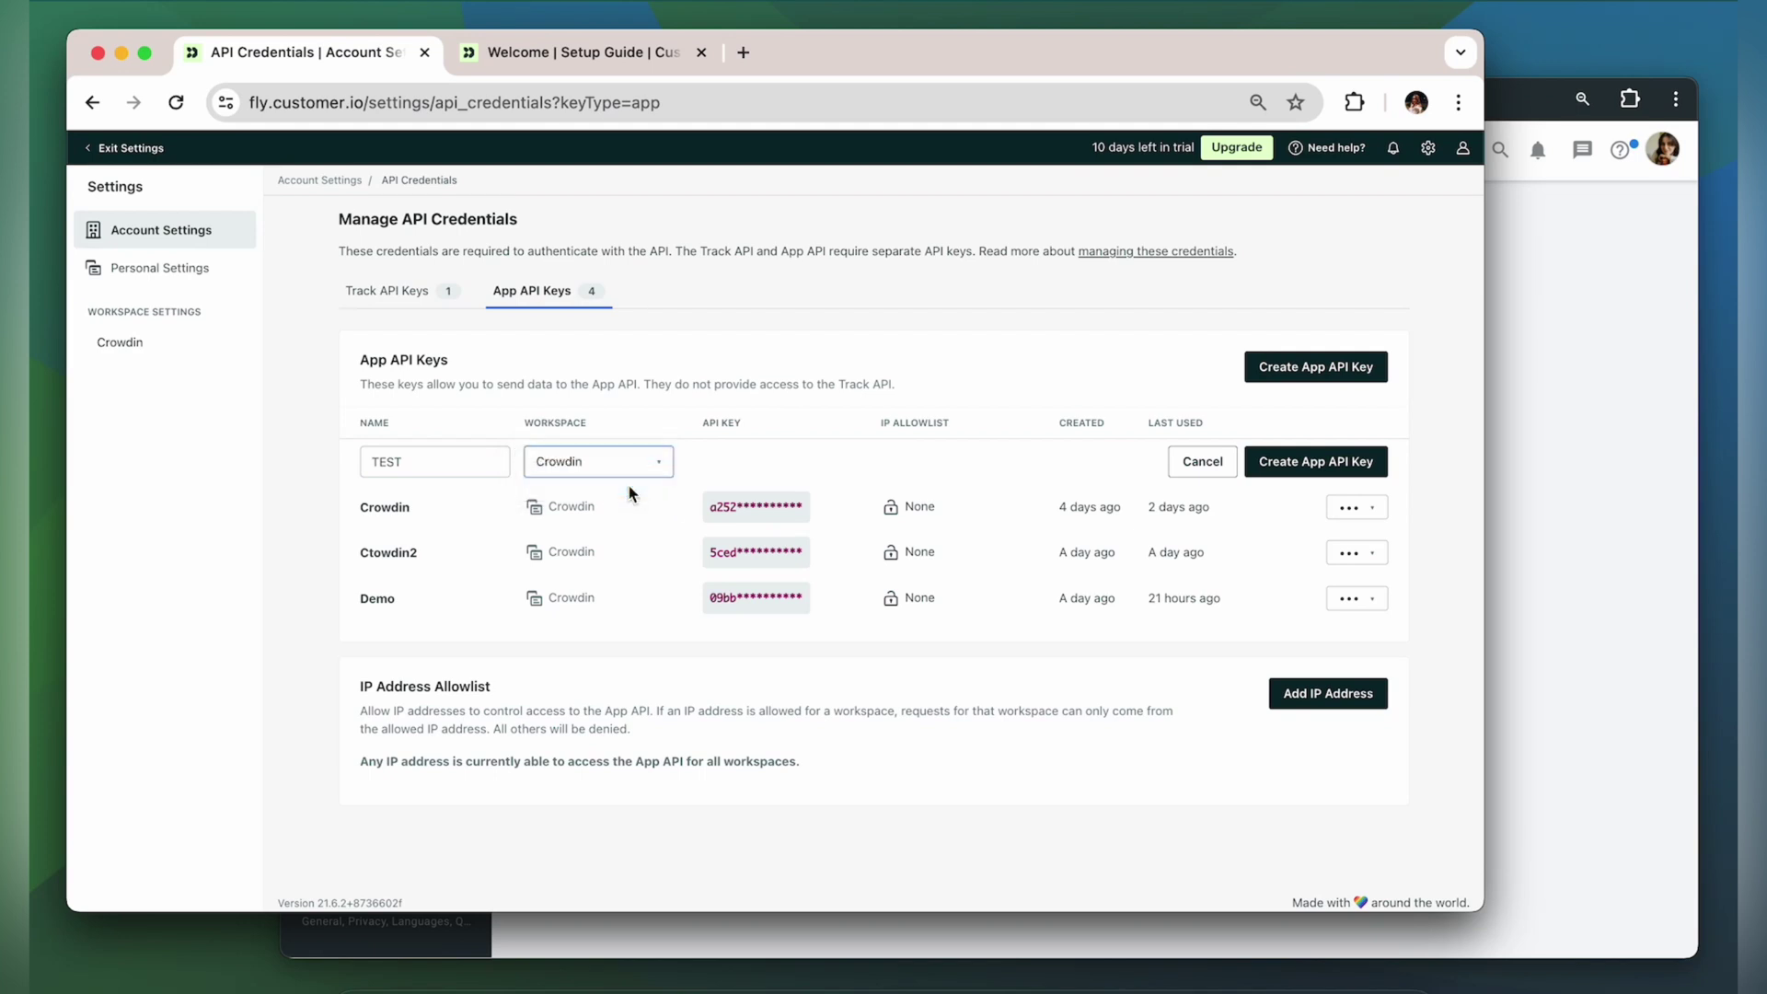
pyautogui.click(1286, 465)
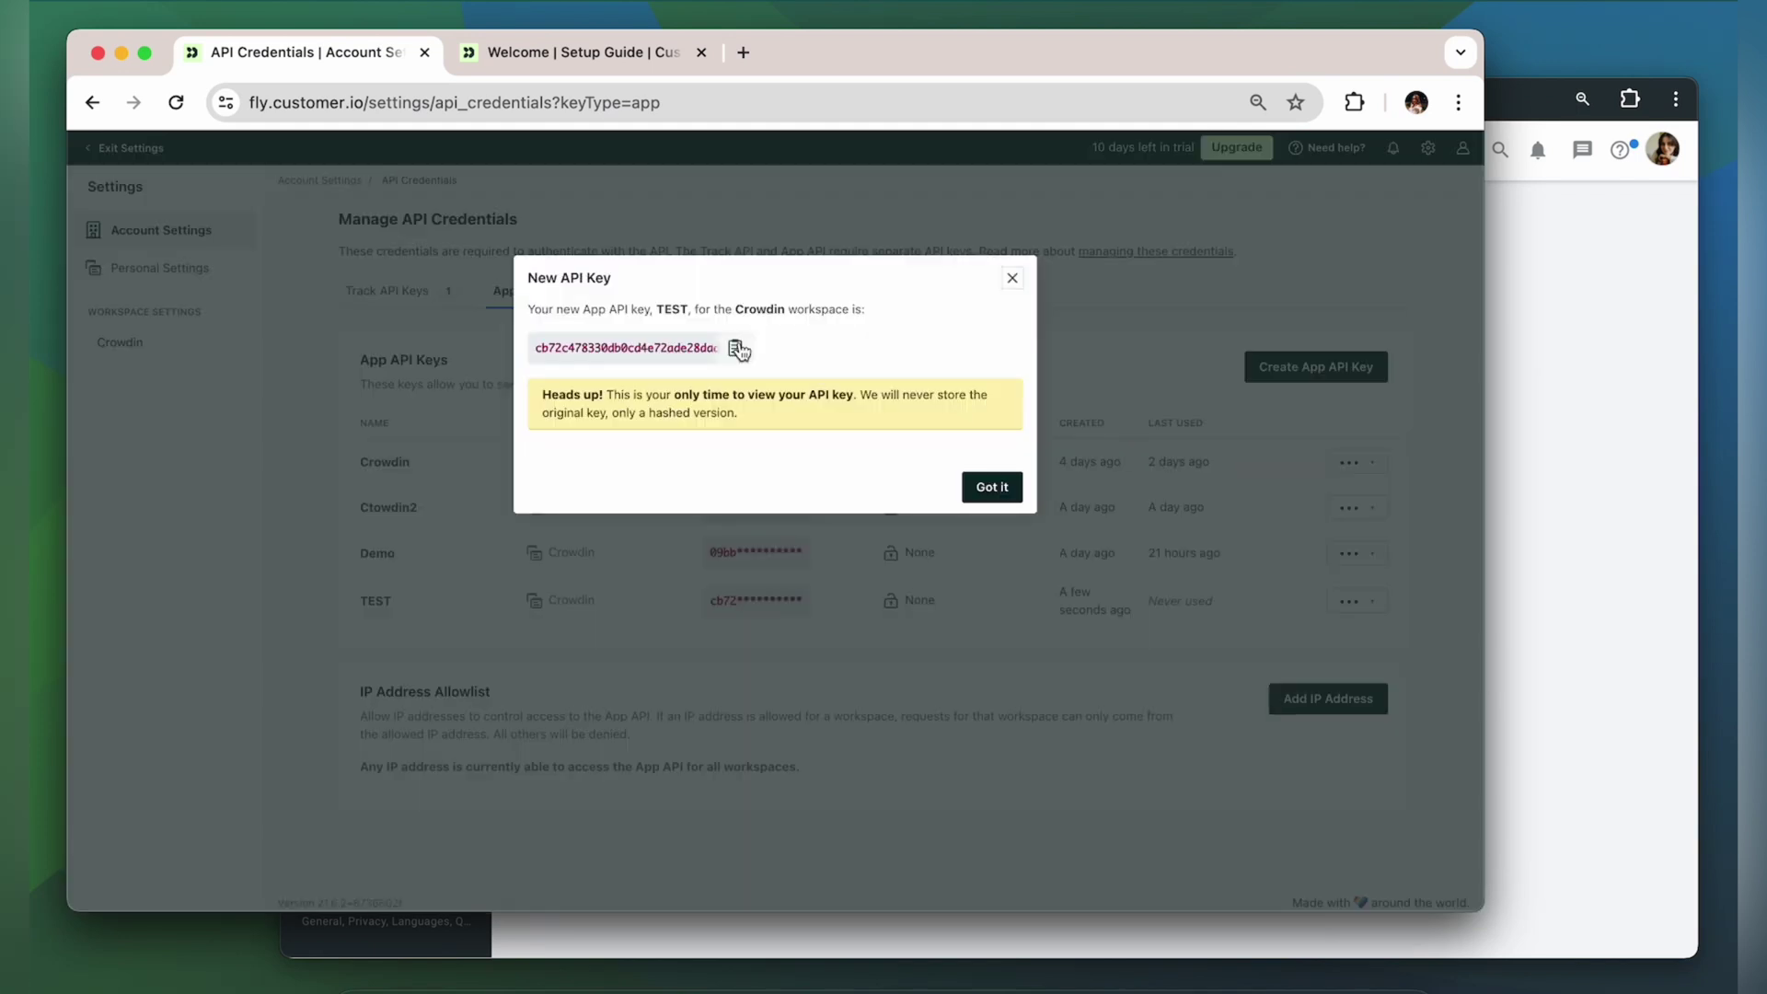
pyautogui.click(735, 348)
pyautogui.click(987, 486)
# Step: Log in to Customer.io from Crowdin using the pasted key and the Europe (EU) datacenter
pyautogui.click(1536, 448)
pyautogui.click(1140, 532)
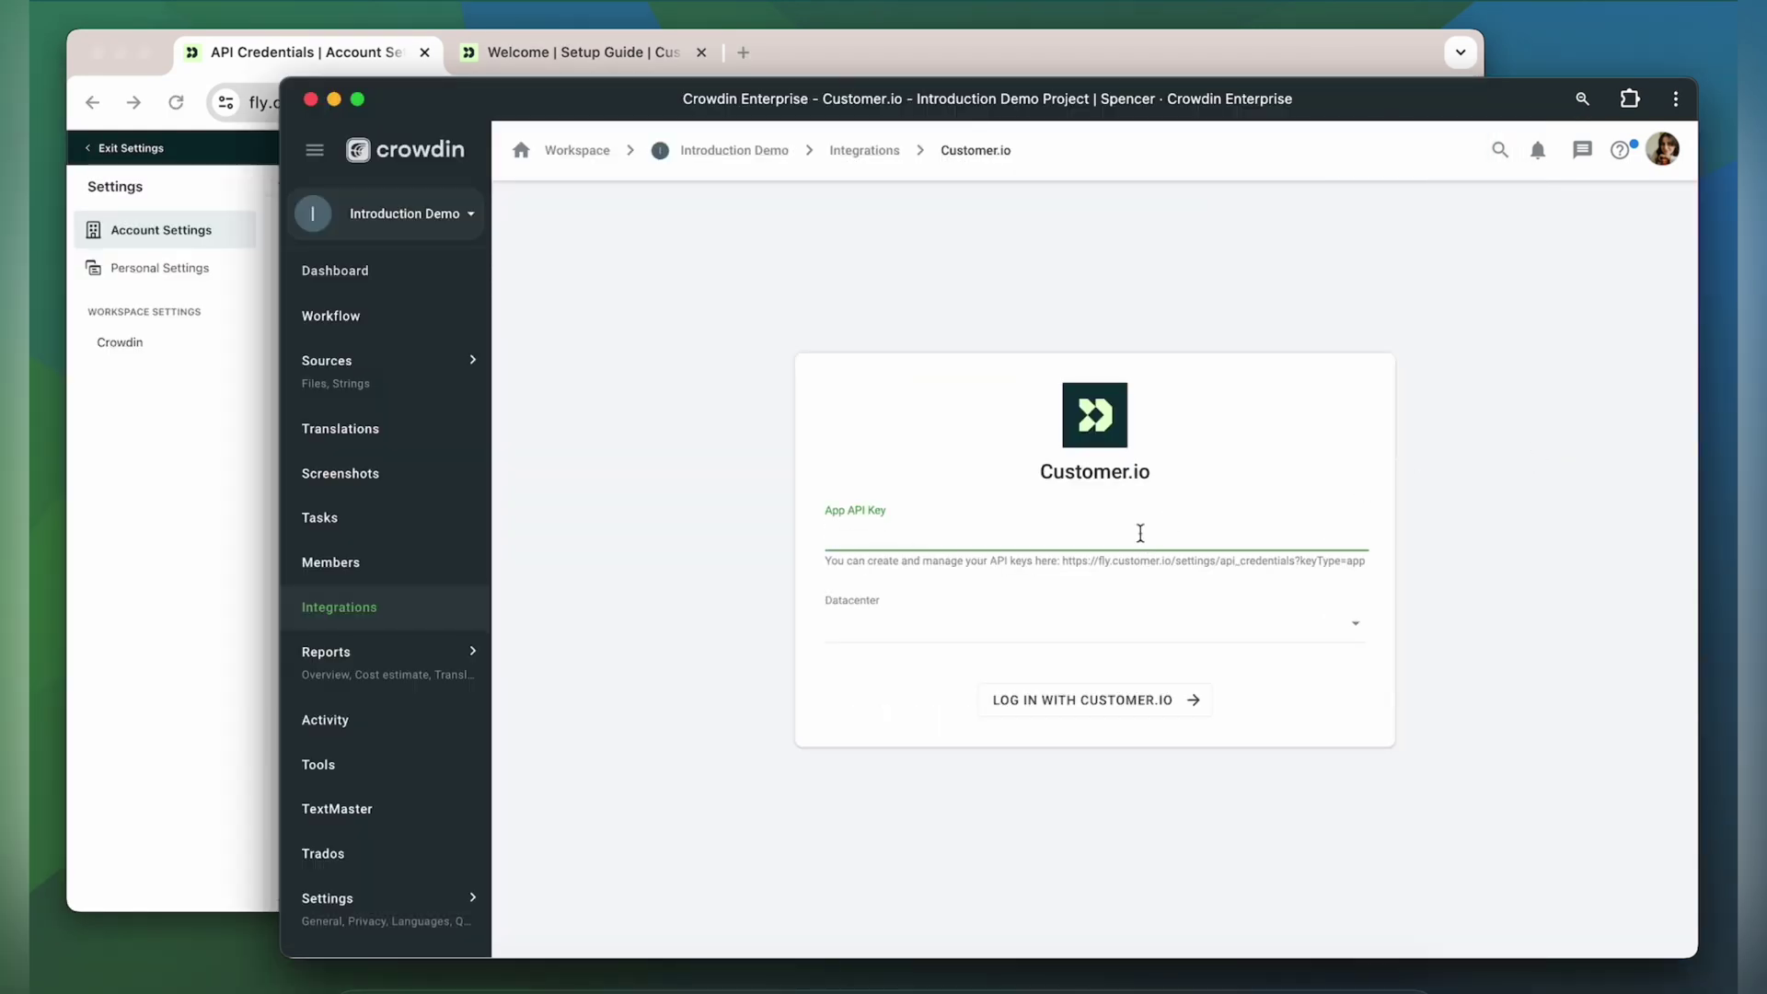
pyautogui.hotkey('ctrl', 'v')
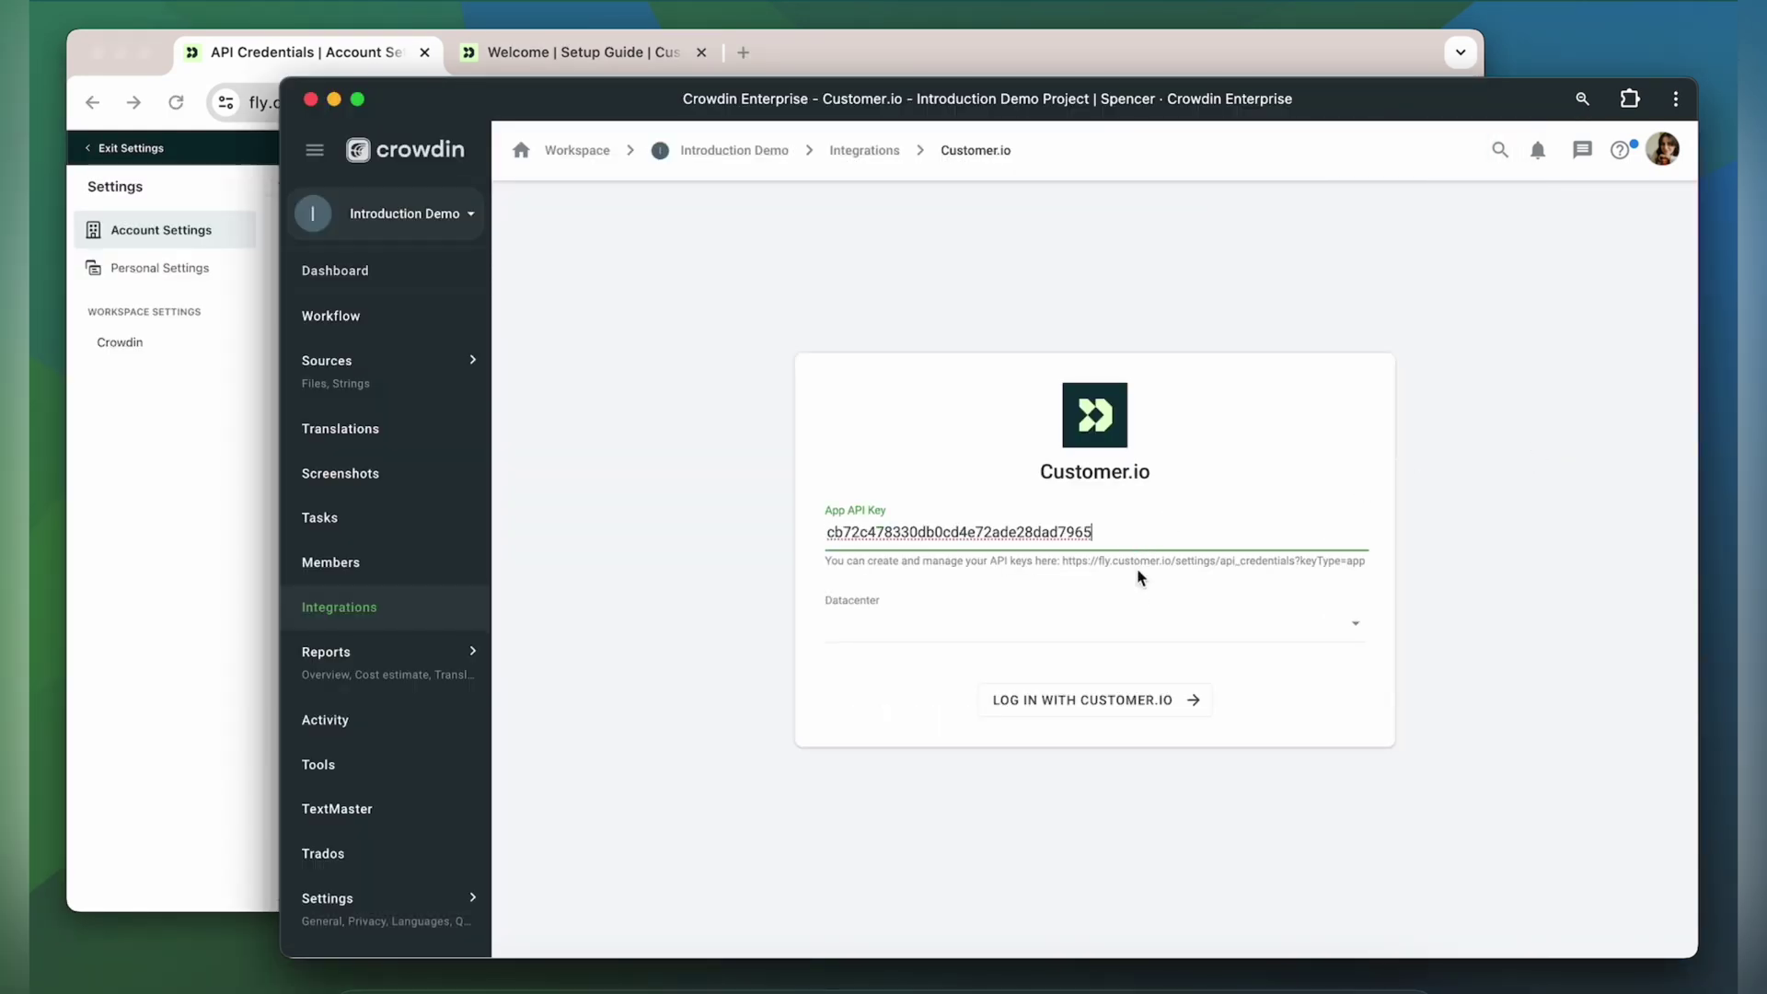
pyautogui.click(1129, 619)
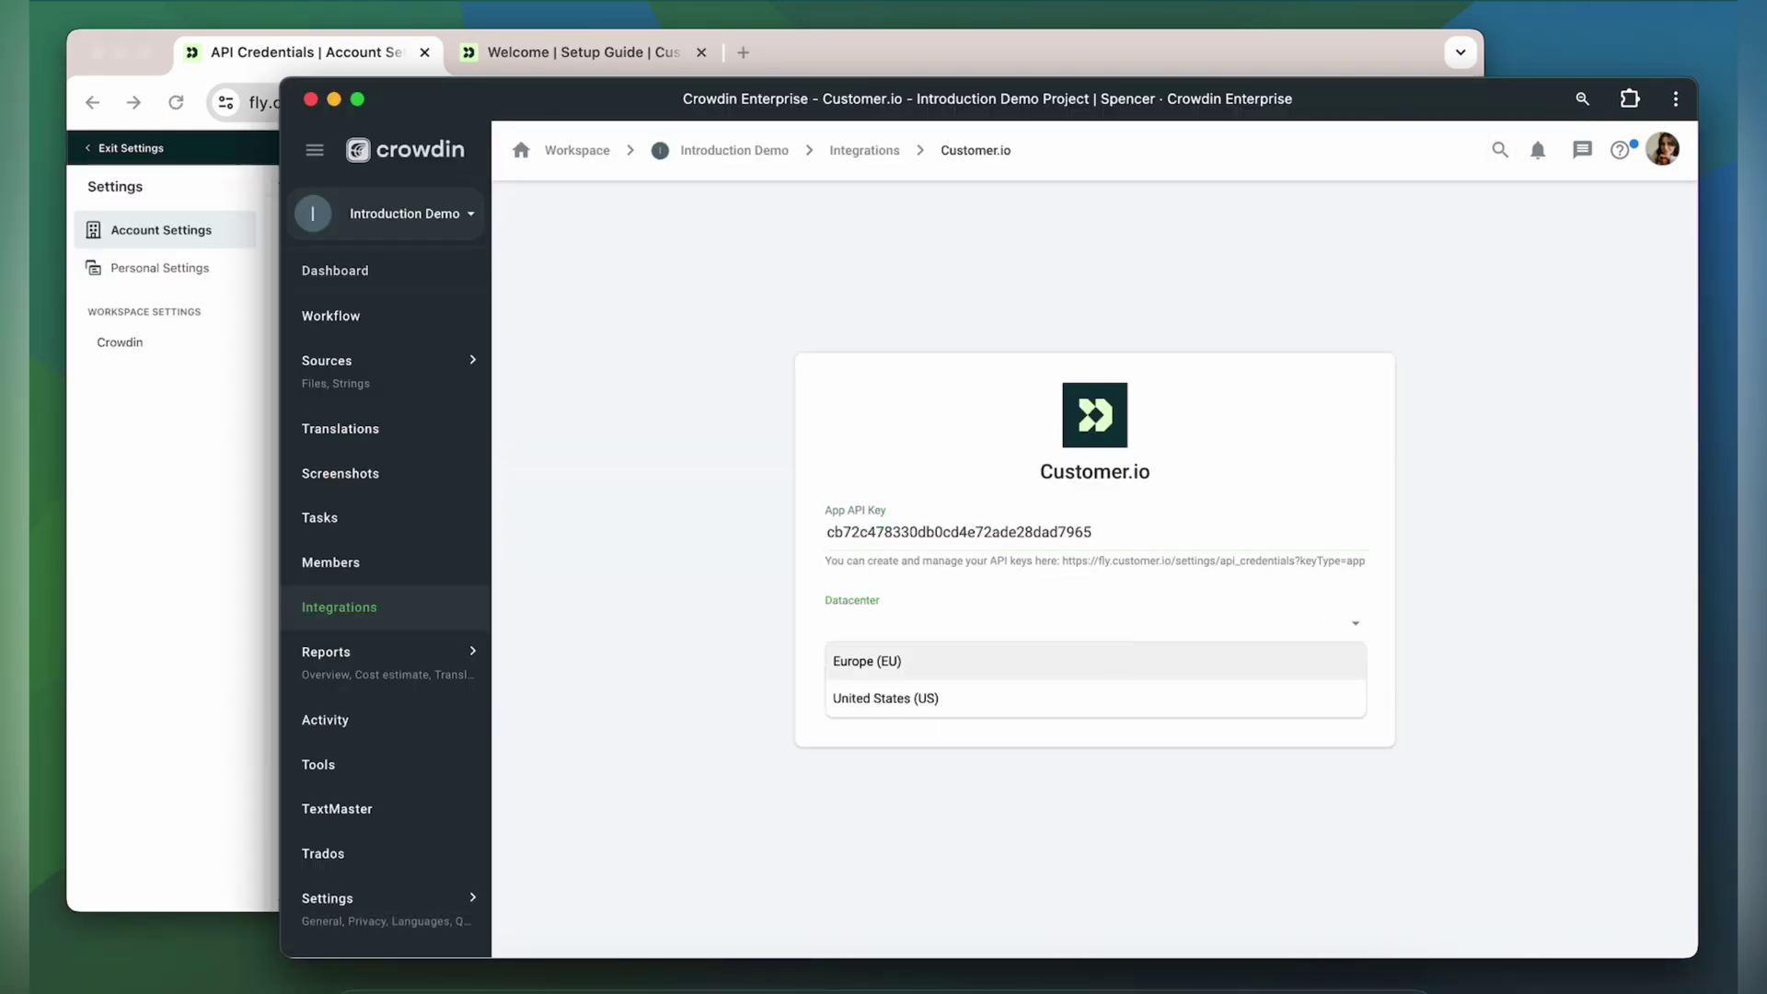
pyautogui.click(1118, 661)
pyautogui.click(1118, 696)
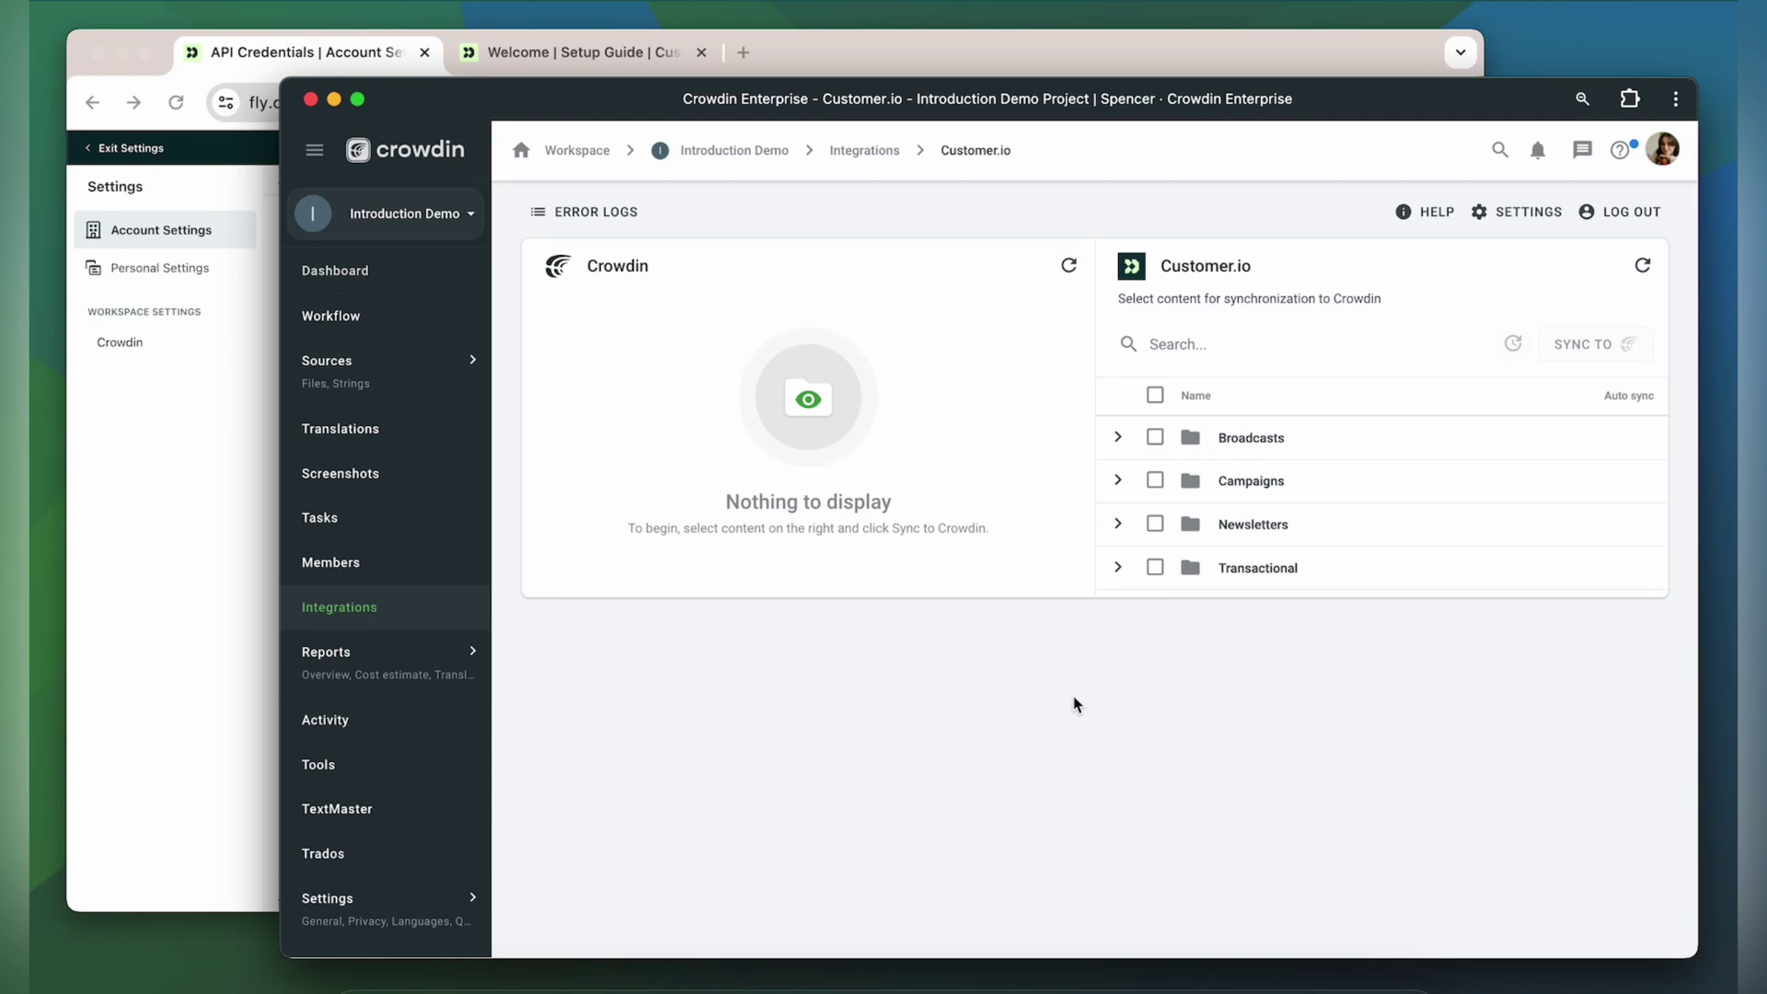
# Step: Open the Rich Text email editor in the Re-engage Inactive Users campaign workflow
pyautogui.click(620, 56)
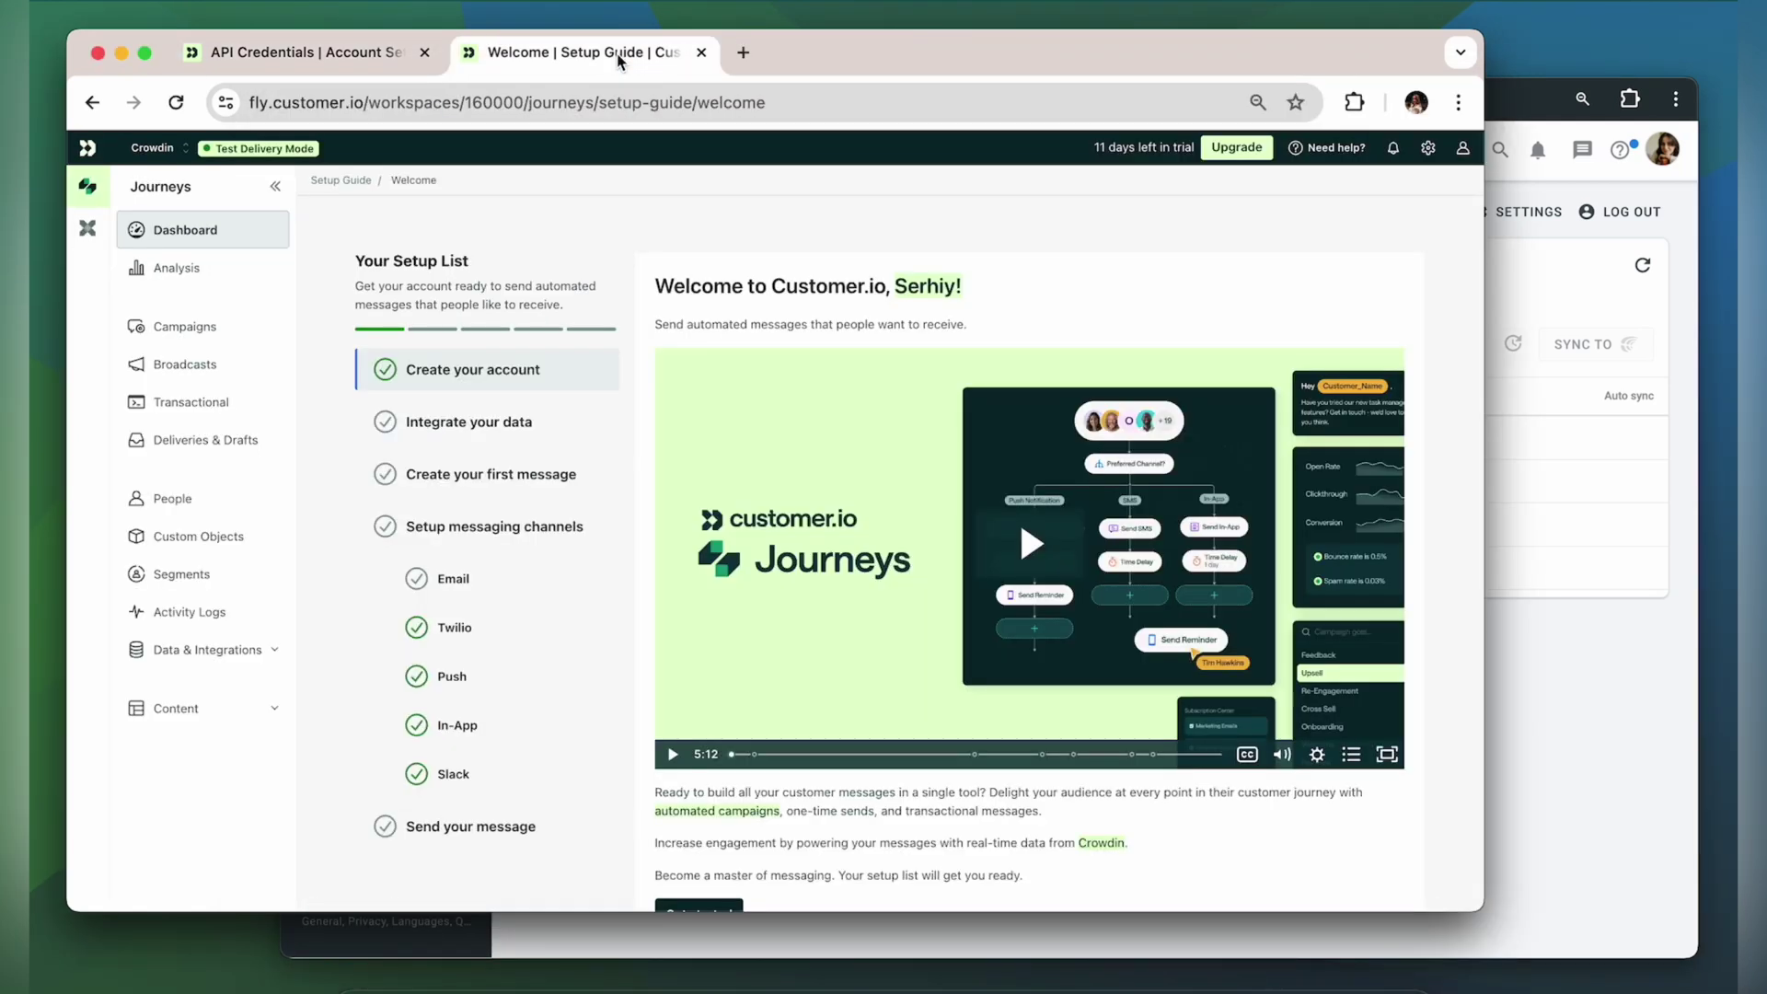
pyautogui.click(210, 337)
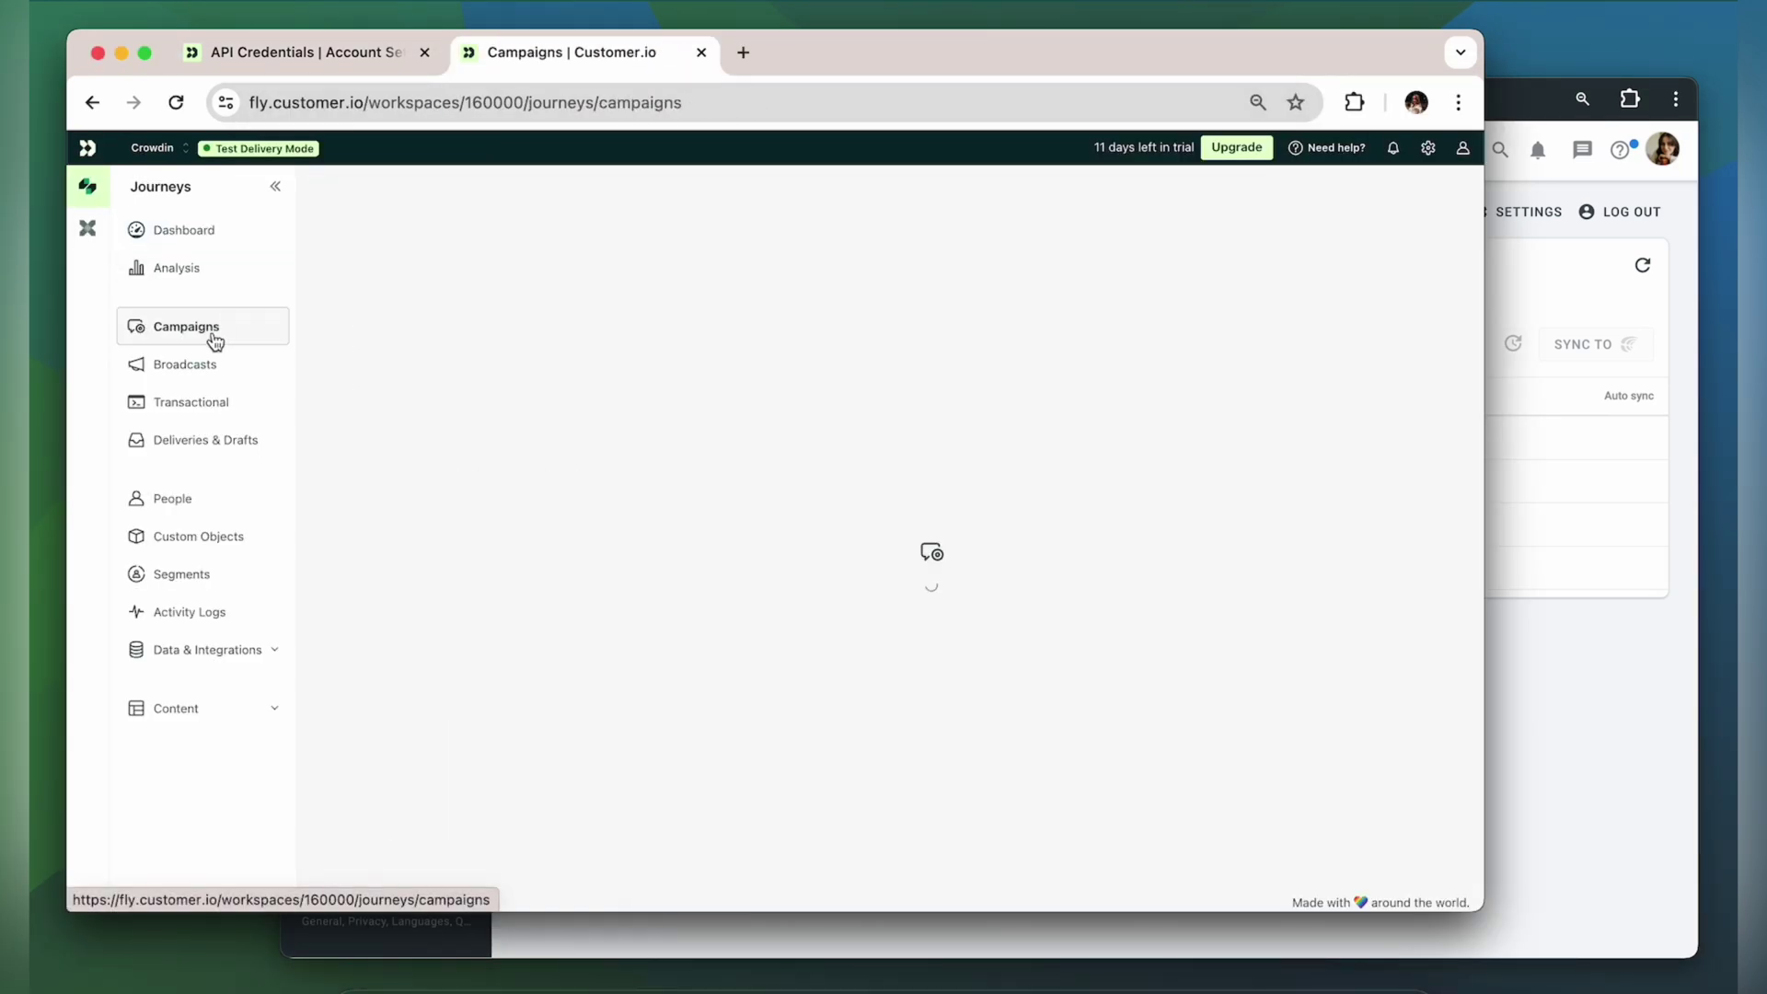
pyautogui.click(439, 442)
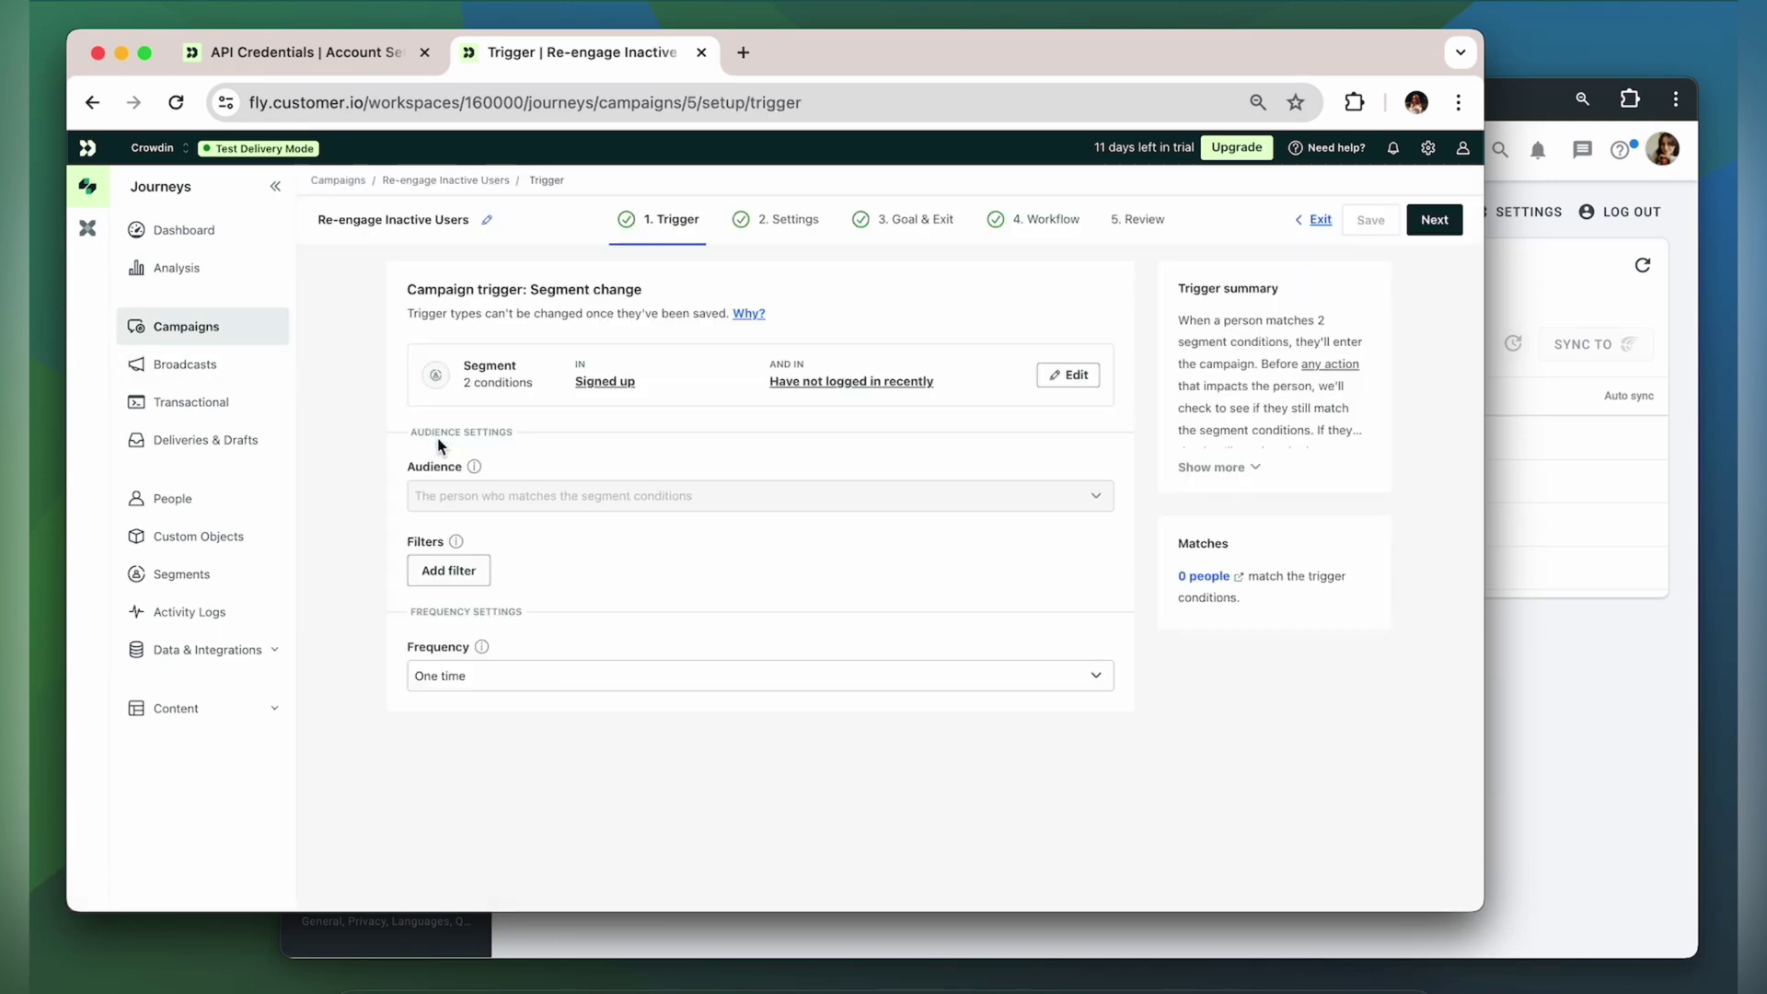
pyautogui.click(1029, 225)
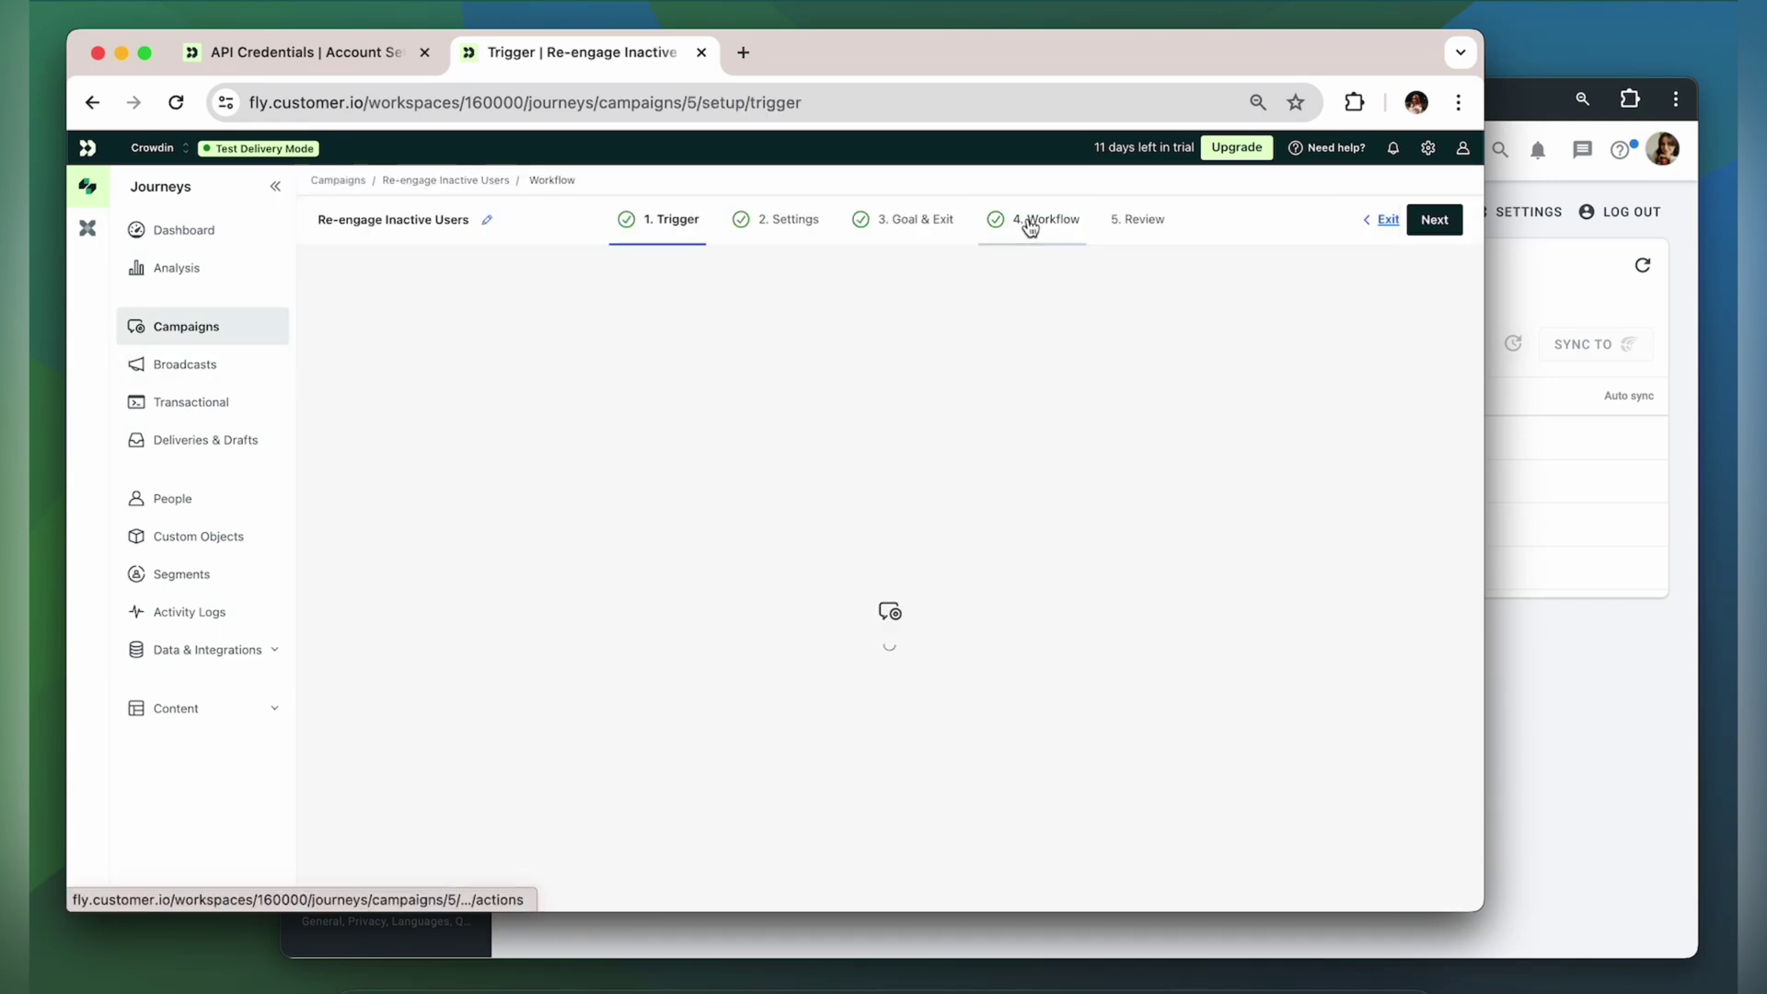
pyautogui.click(899, 514)
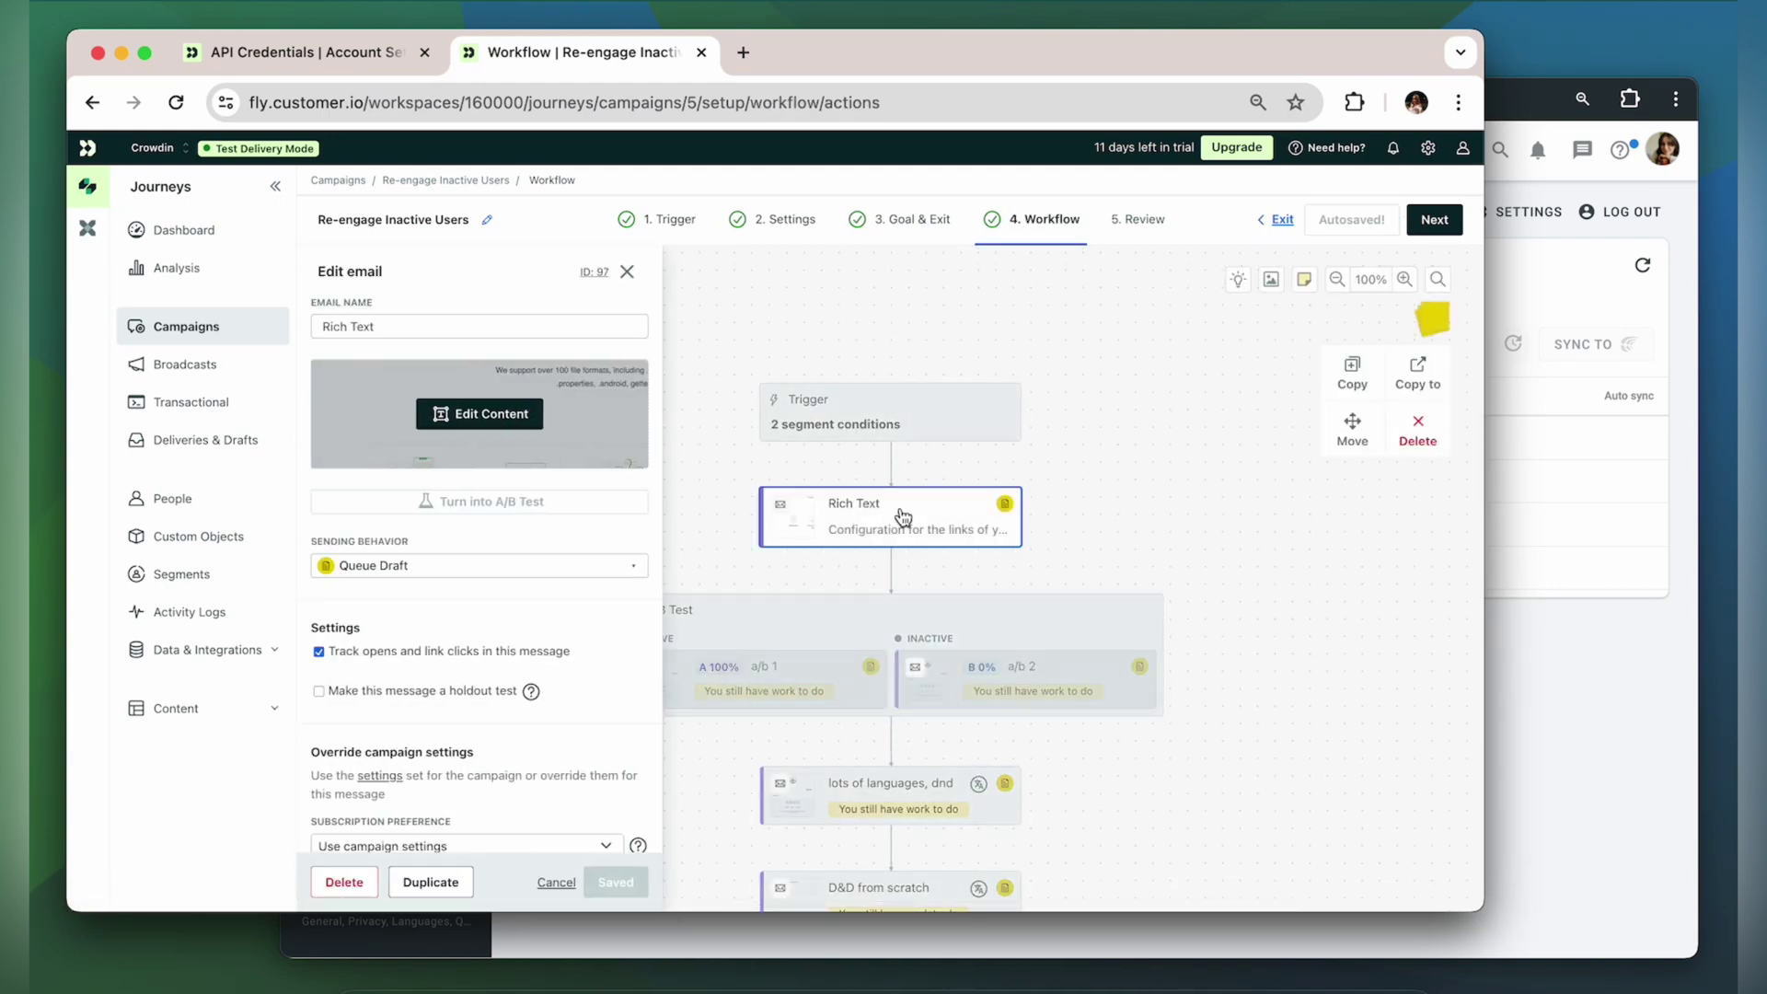
pyautogui.click(492, 417)
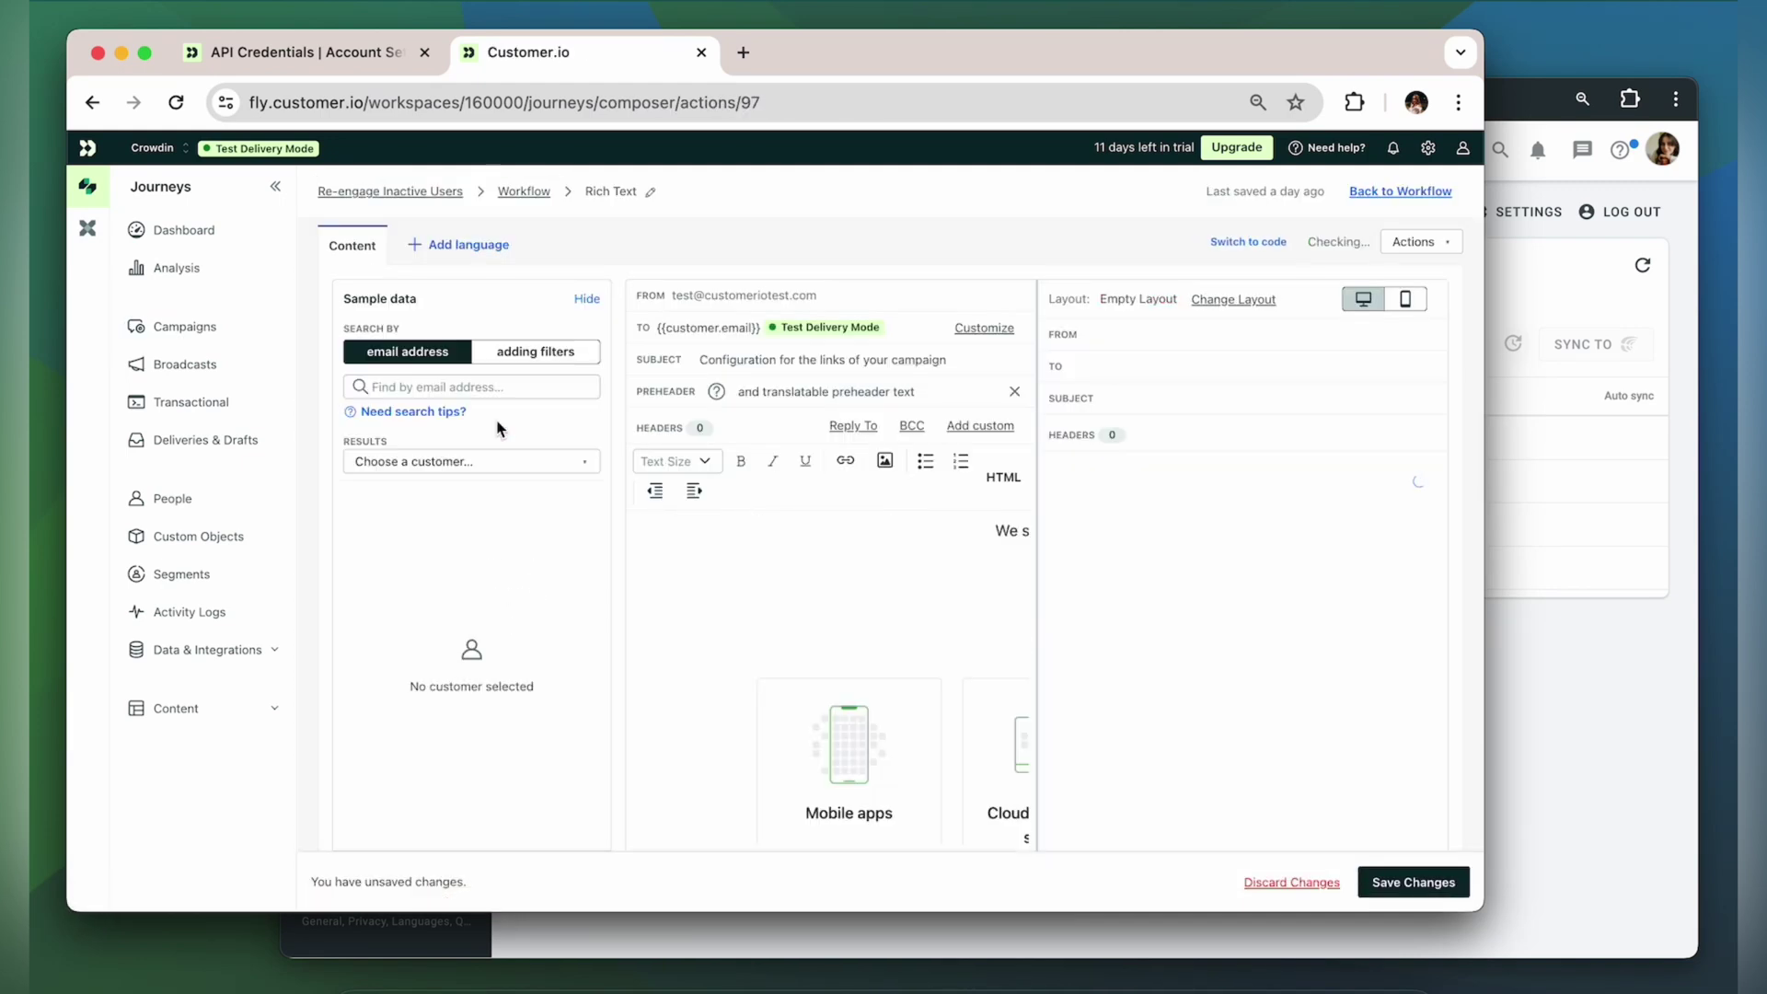
# Step: Add French (fr) as a language version of the Rich Text email
pyautogui.click(451, 249)
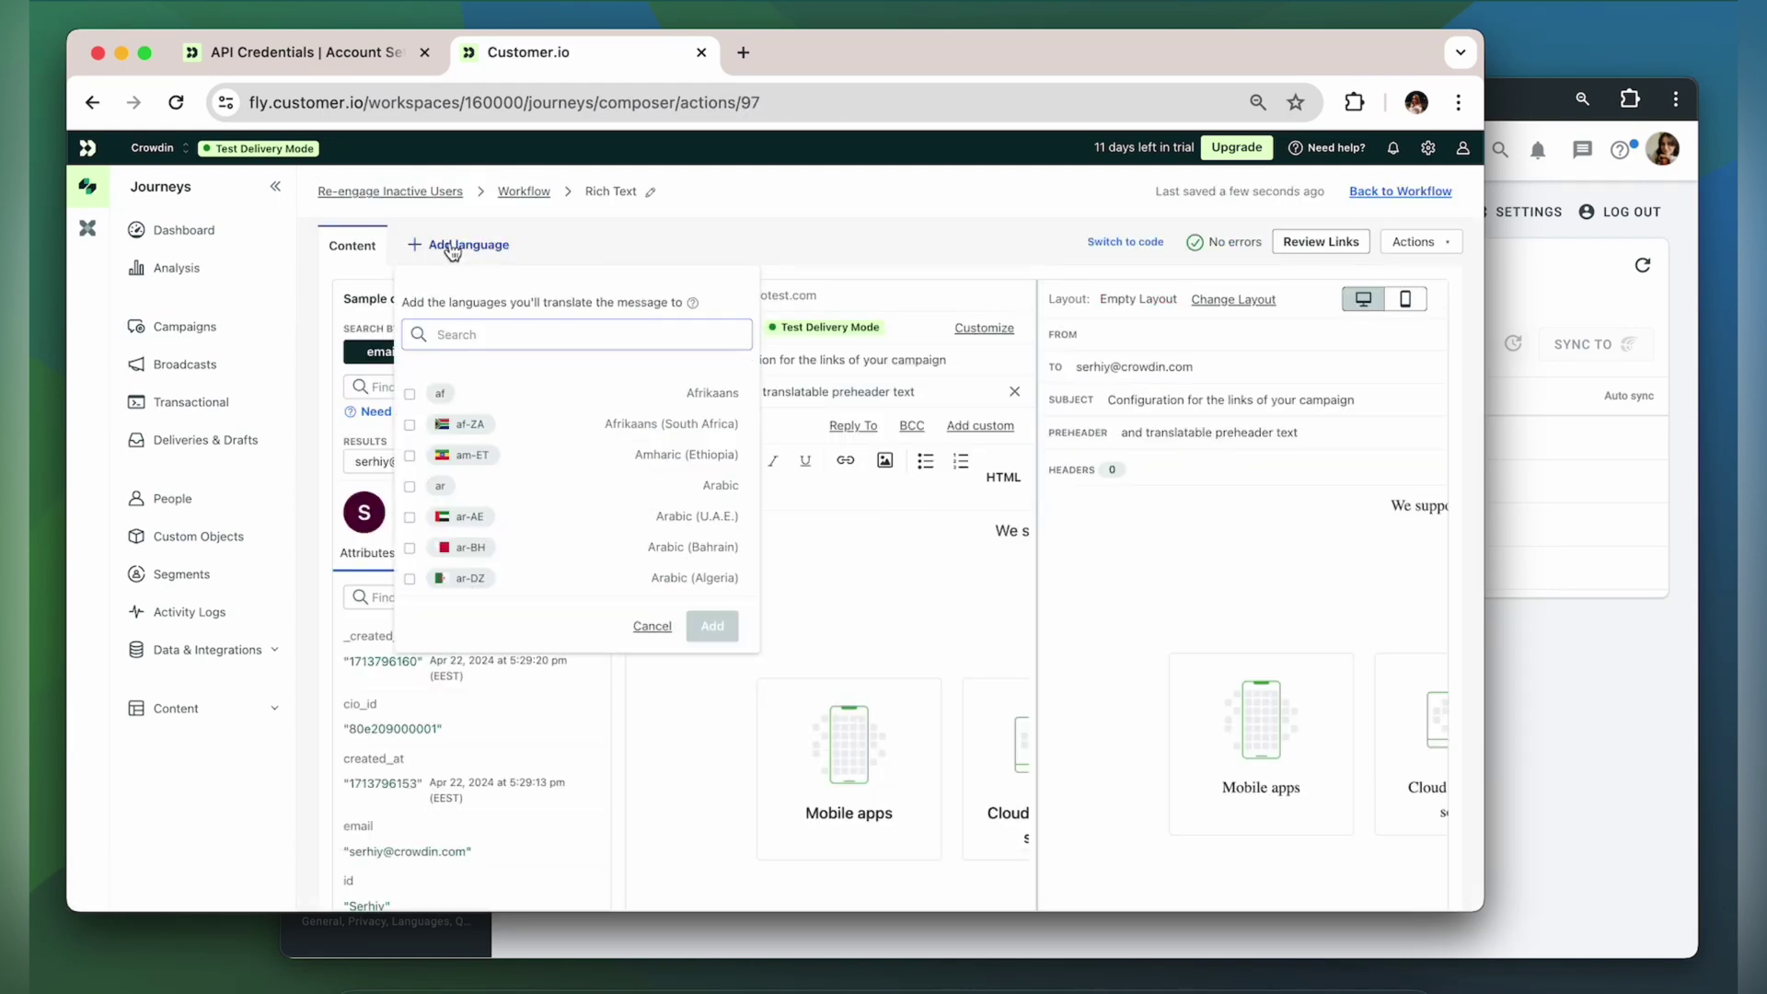
pyautogui.write('french')
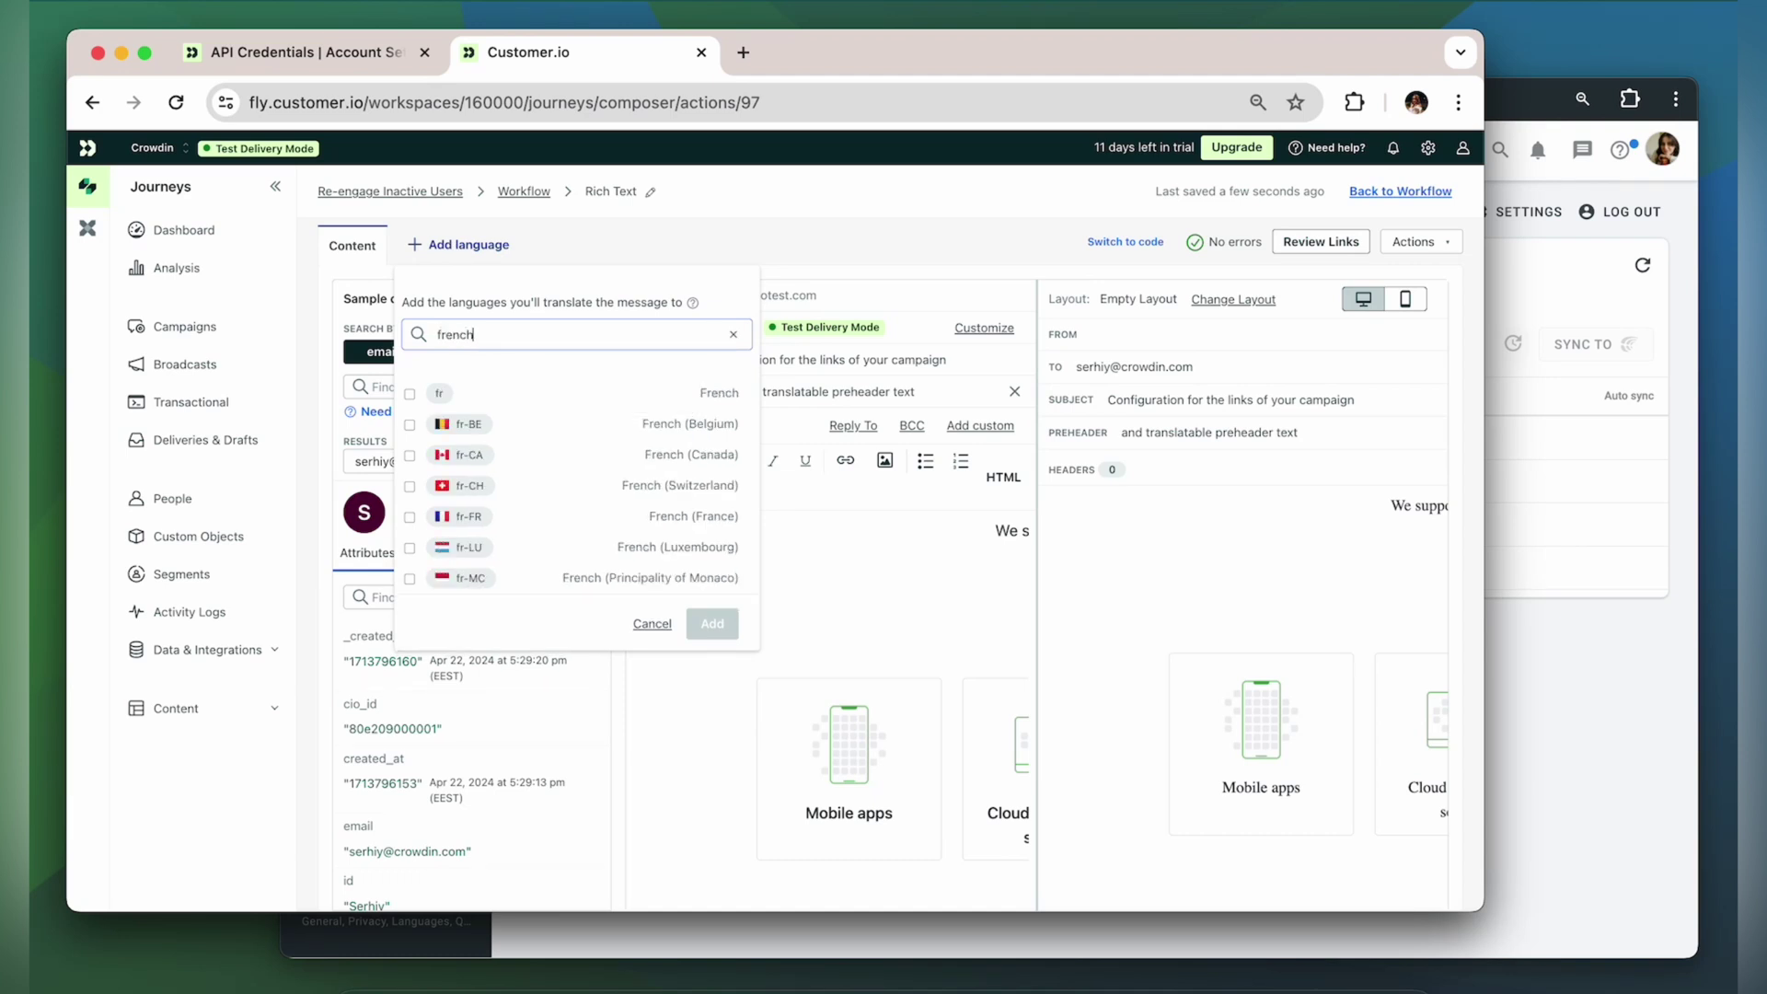
pyautogui.click(477, 394)
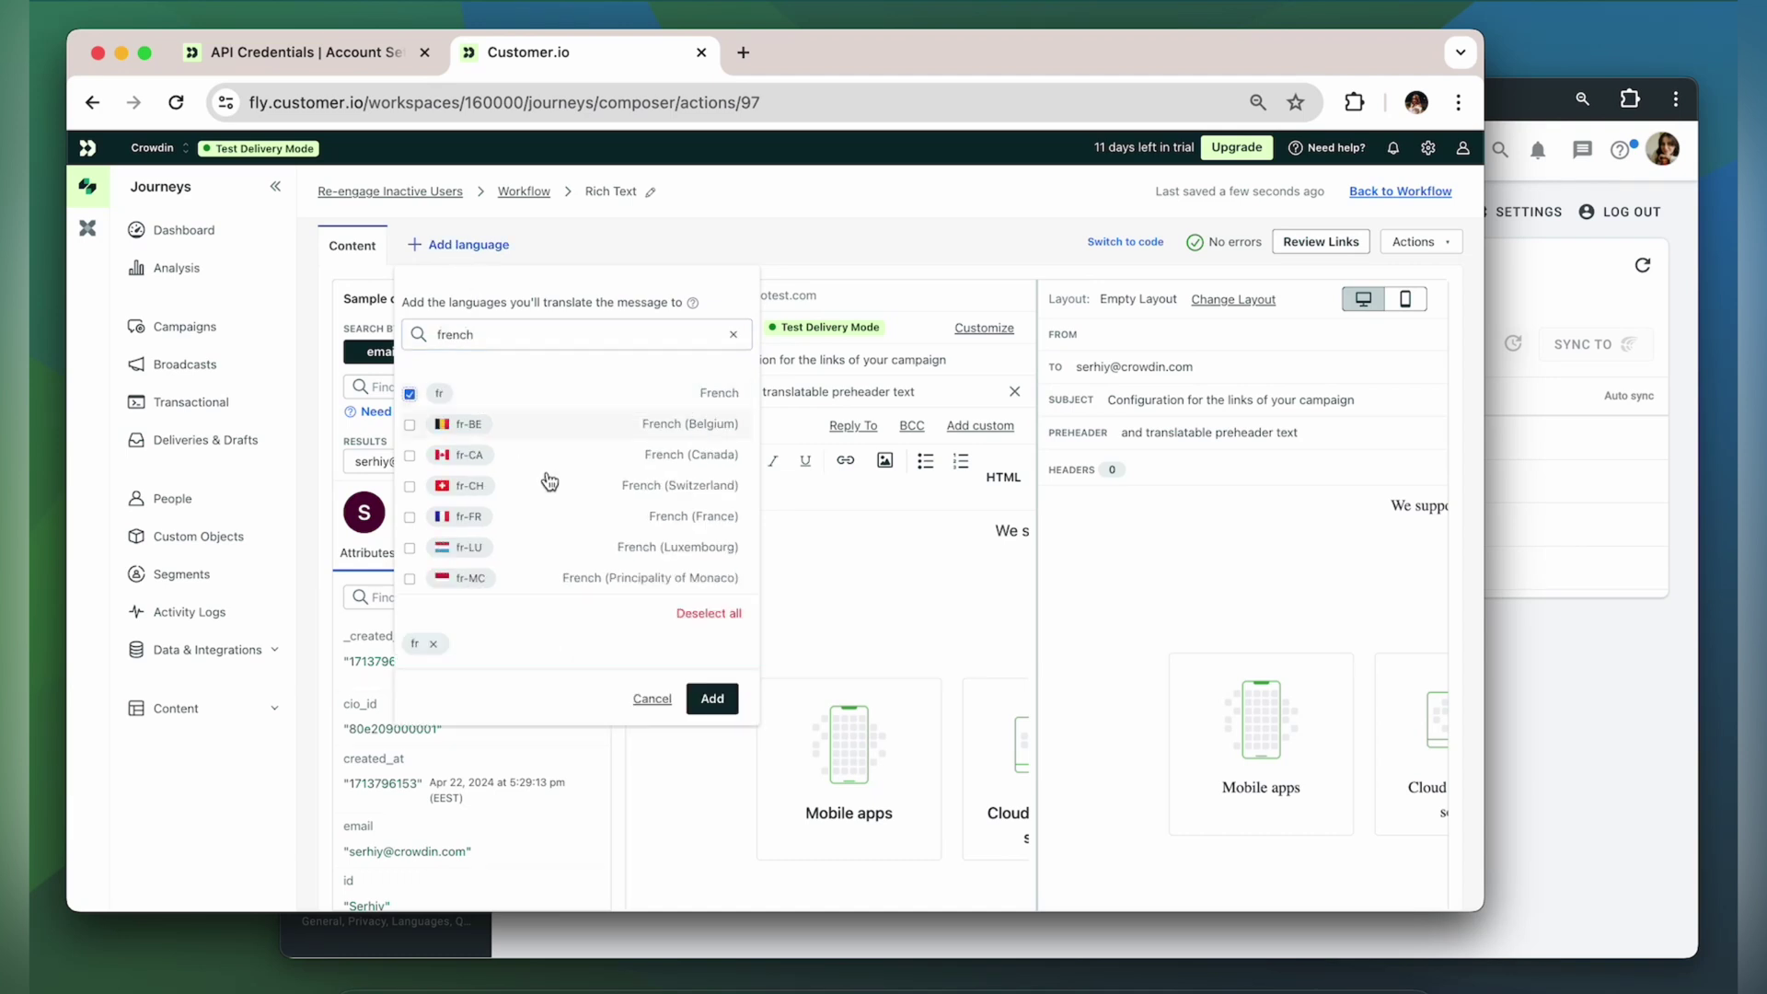
pyautogui.click(707, 677)
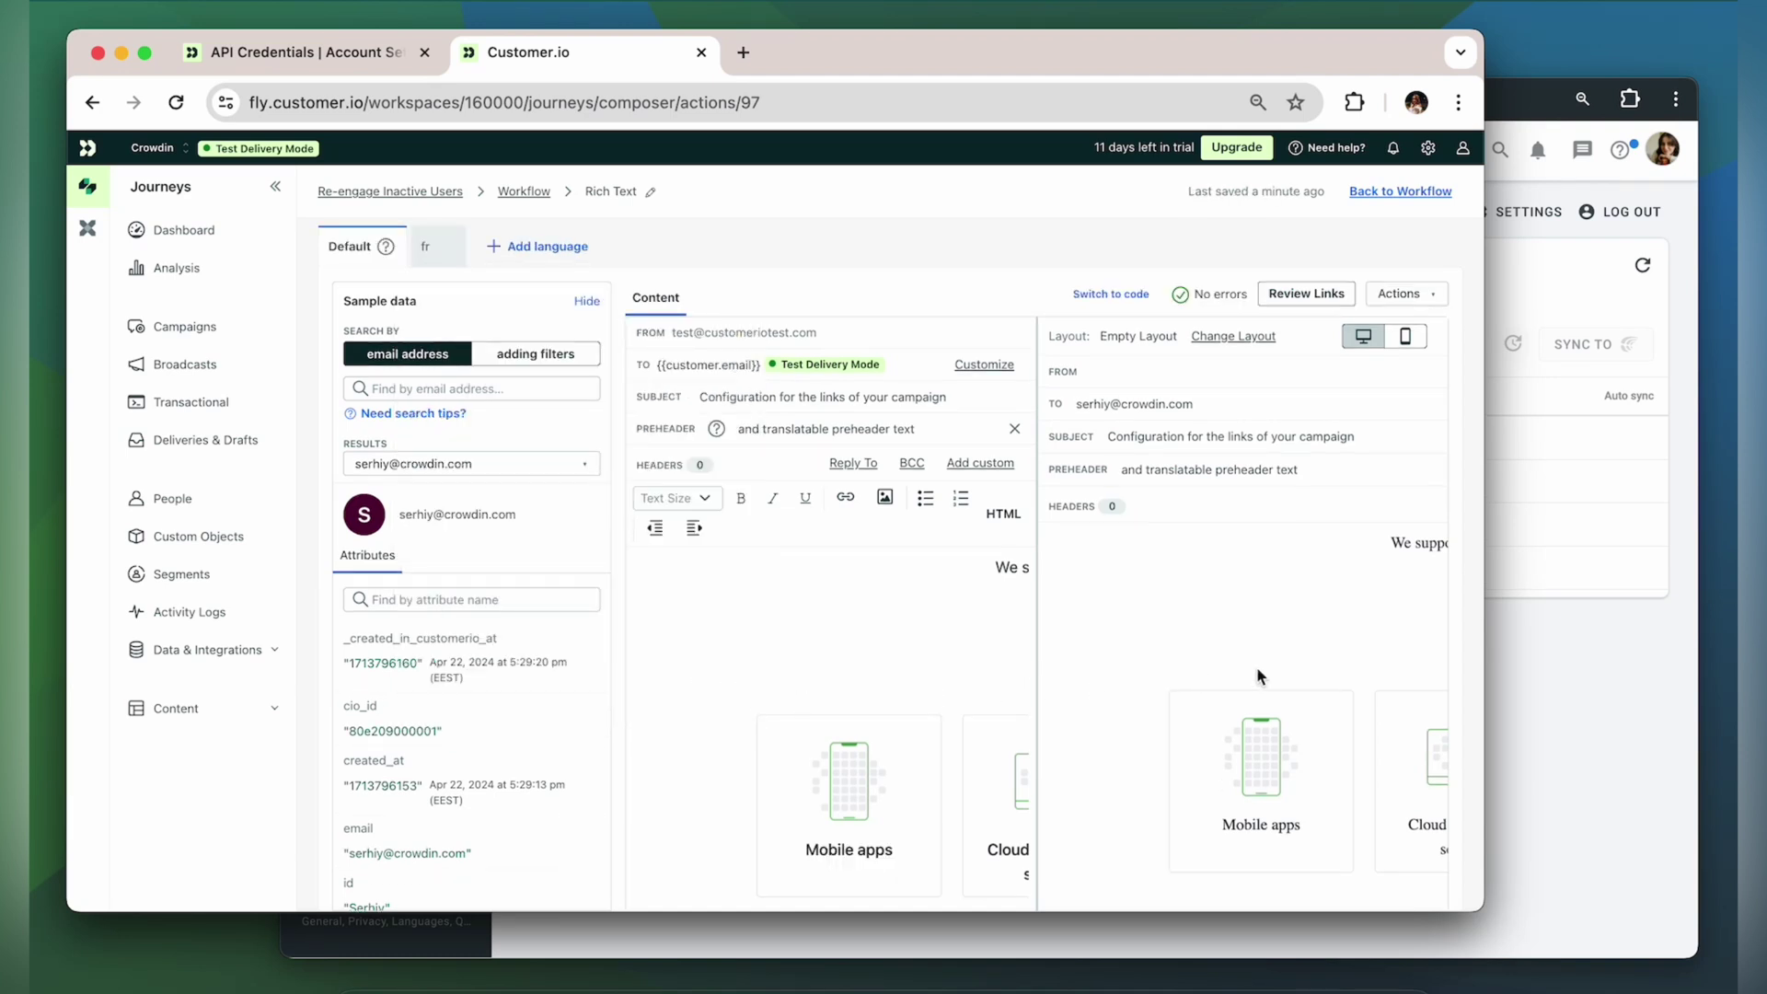
# Step: Map French to French [fr] and German to German [de] in the integration settings, then save
pyautogui.click(1546, 686)
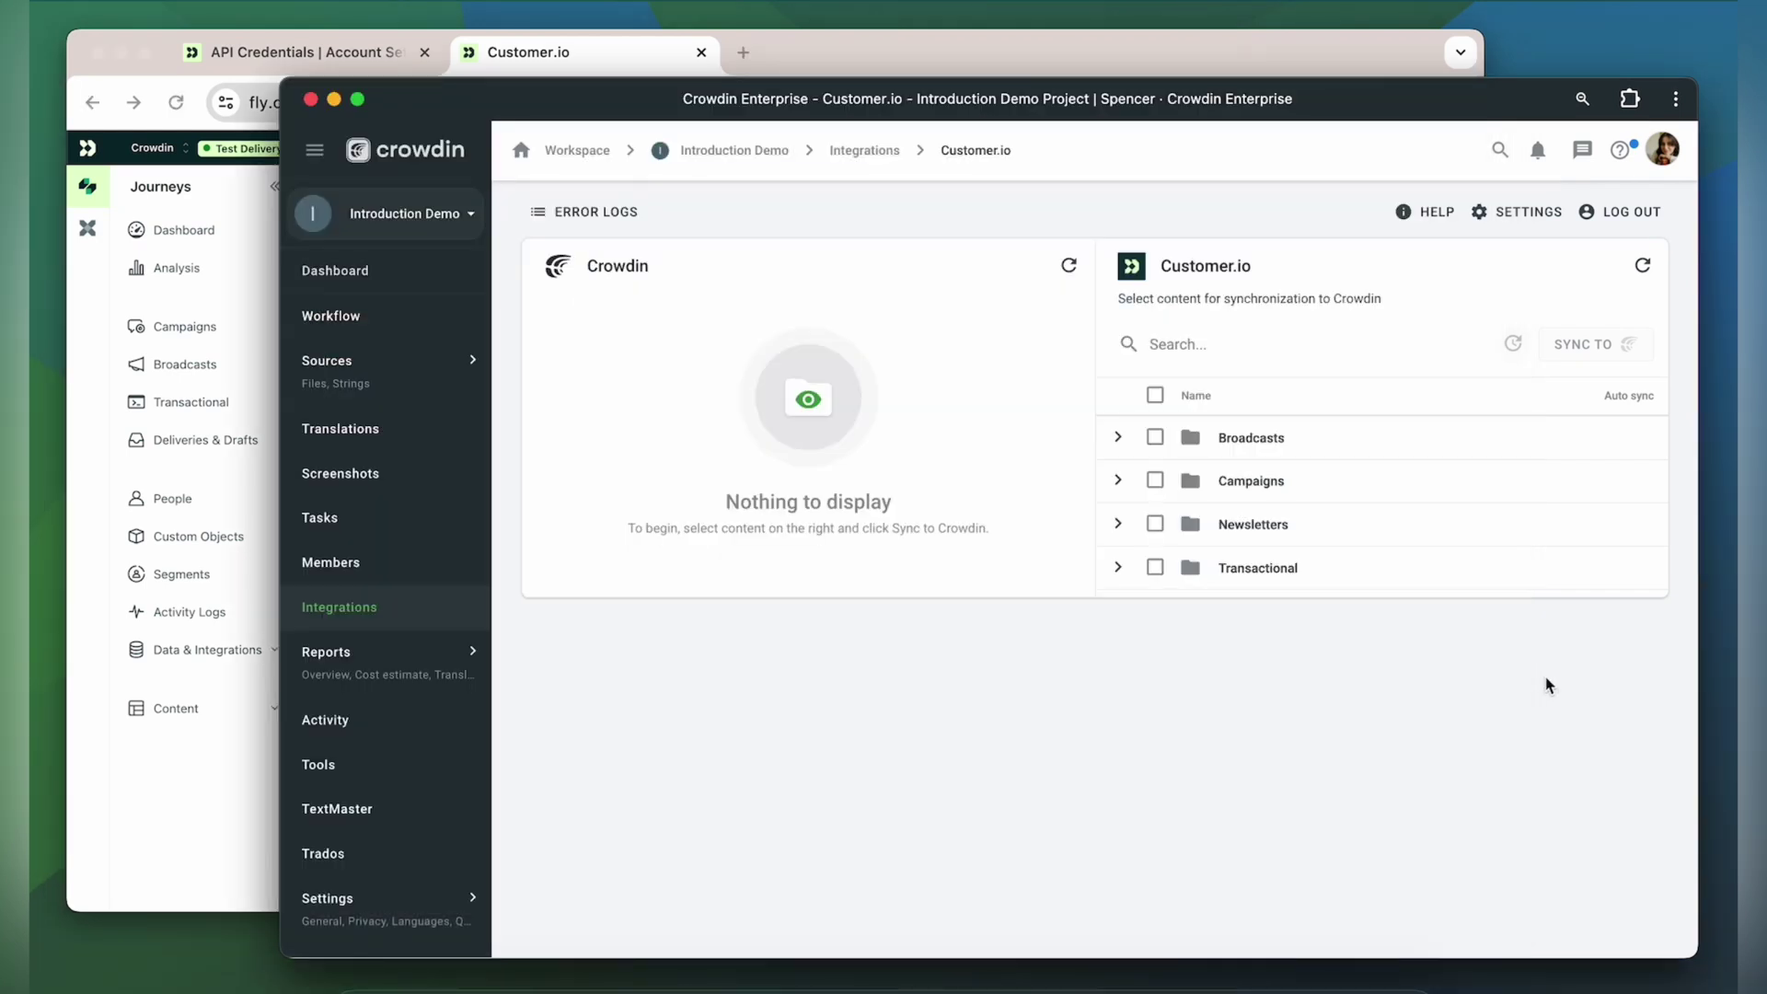
pyautogui.click(1521, 208)
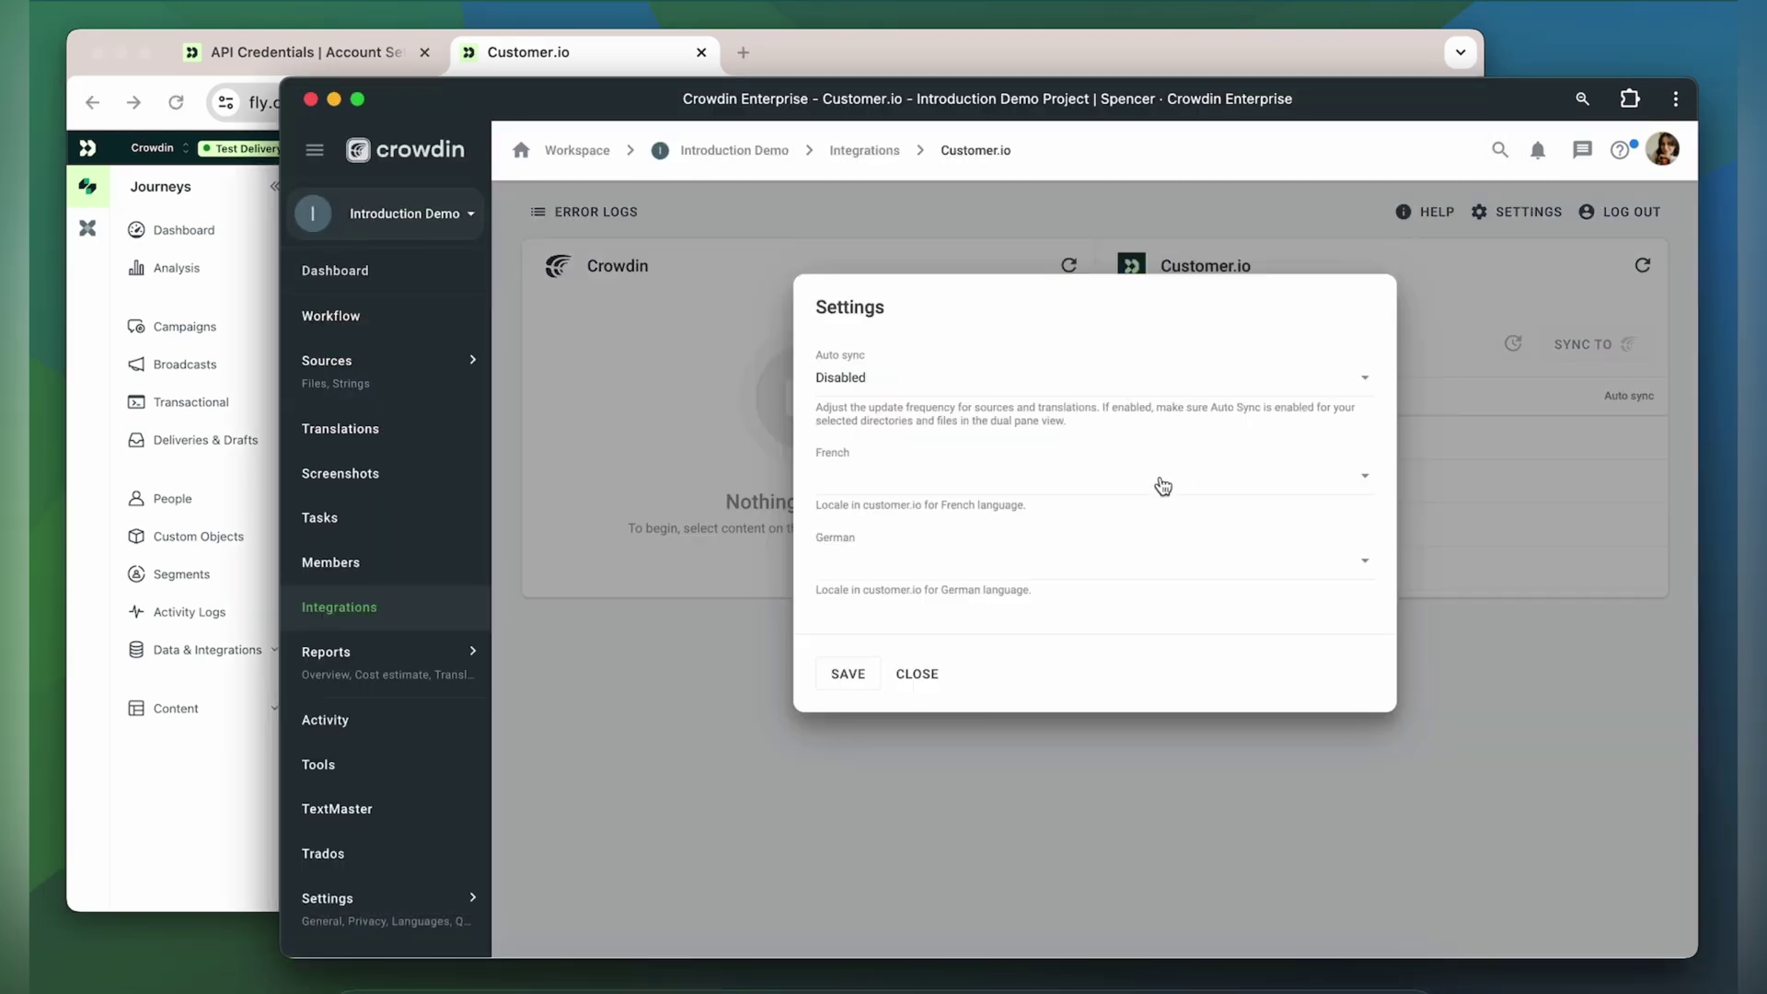
pyautogui.click(1116, 486)
pyautogui.write('fr')
pyautogui.click(915, 624)
pyautogui.click(916, 580)
pyautogui.write('ger')
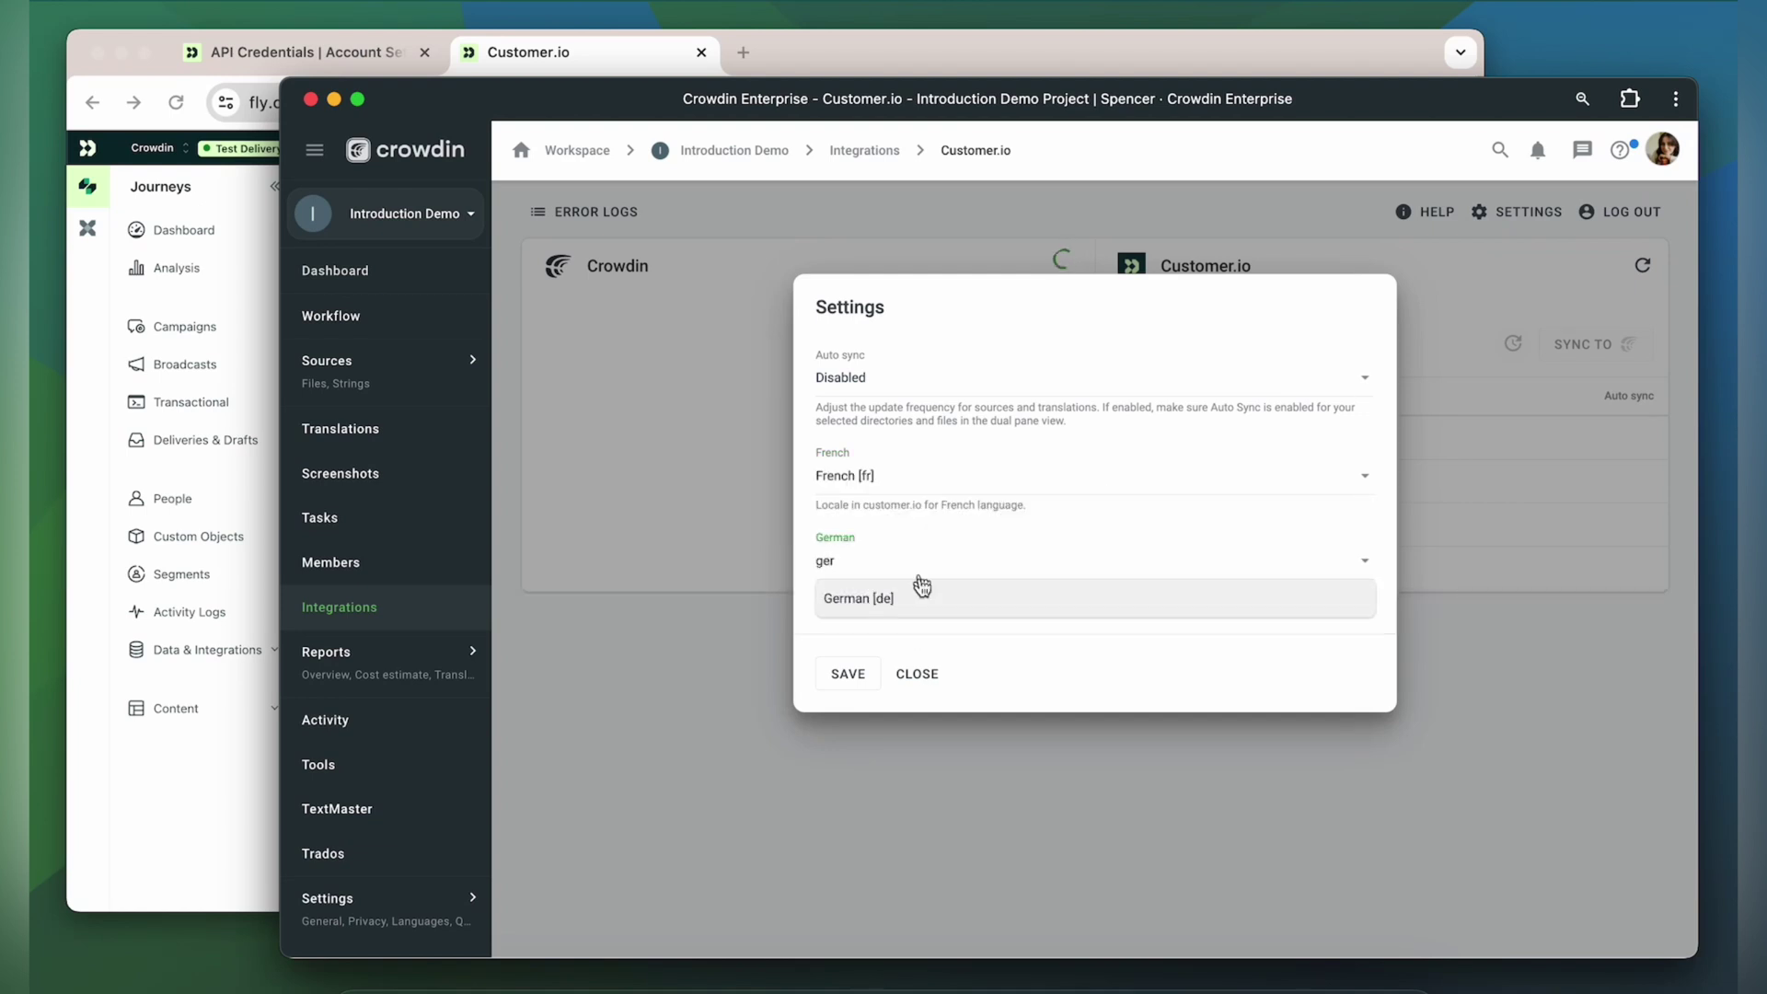
pyautogui.click(920, 594)
pyautogui.click(866, 668)
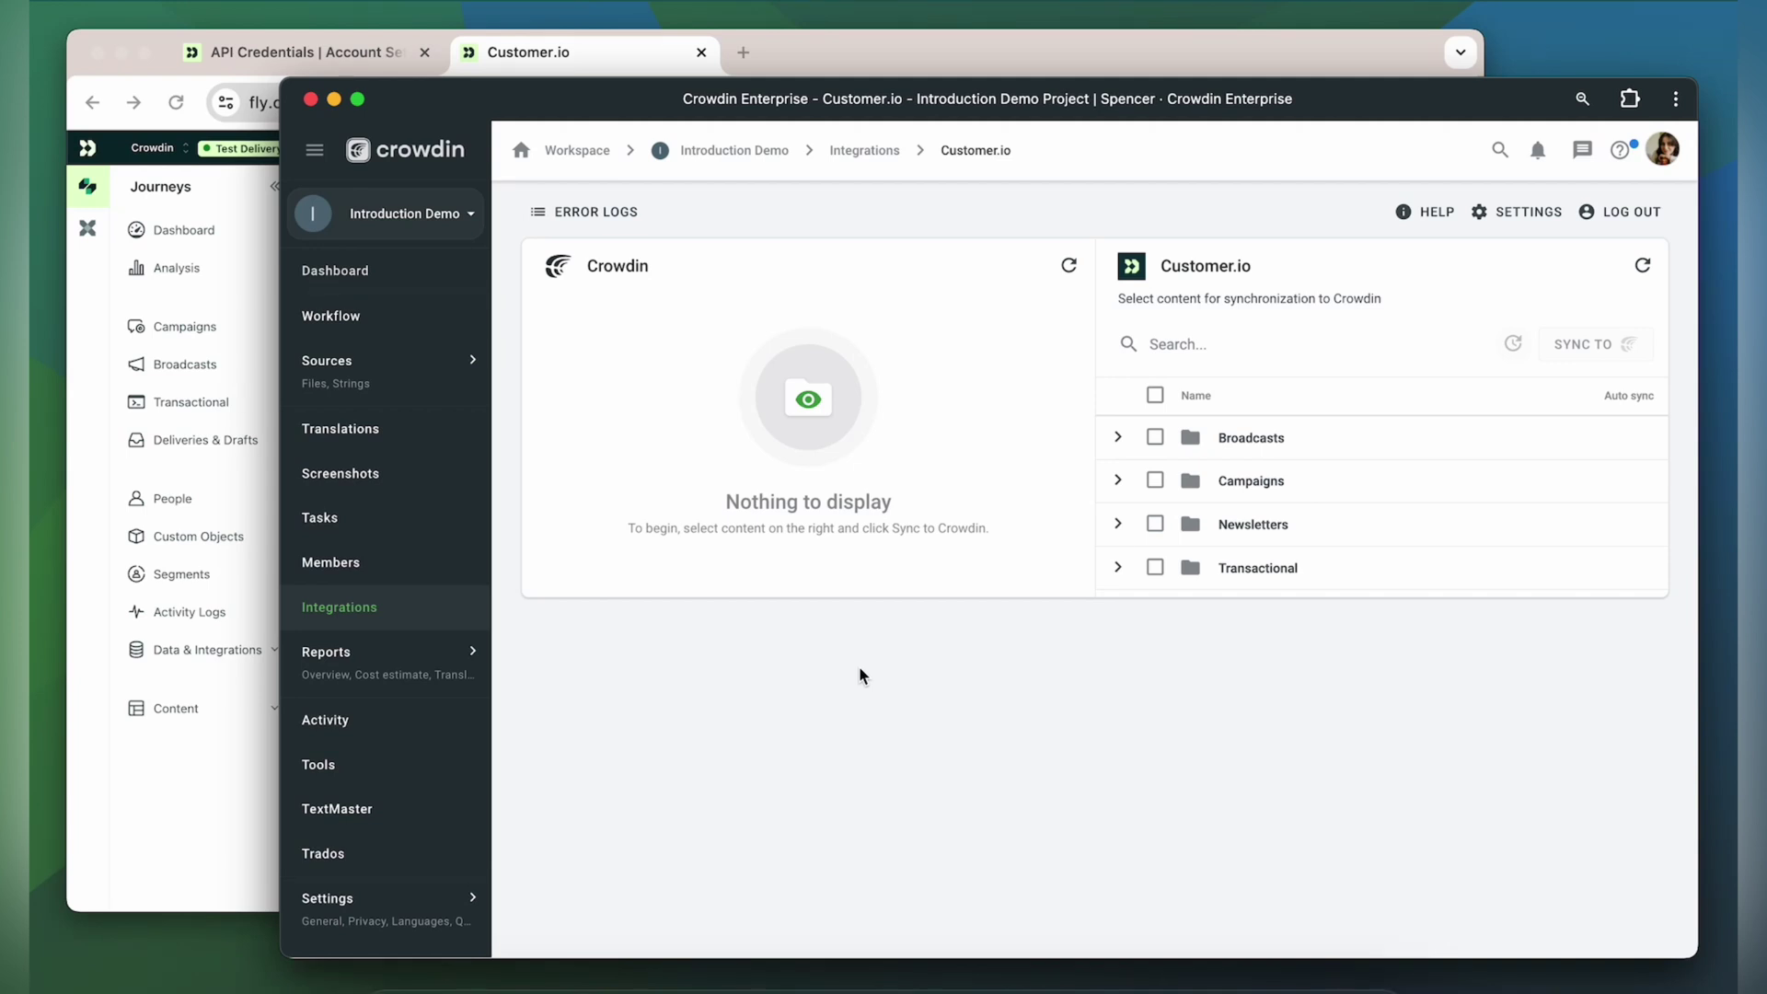
# Step: Expand Campaigns and then Re-engage Inactive Users in the Customer.io content list
pyautogui.click(1117, 480)
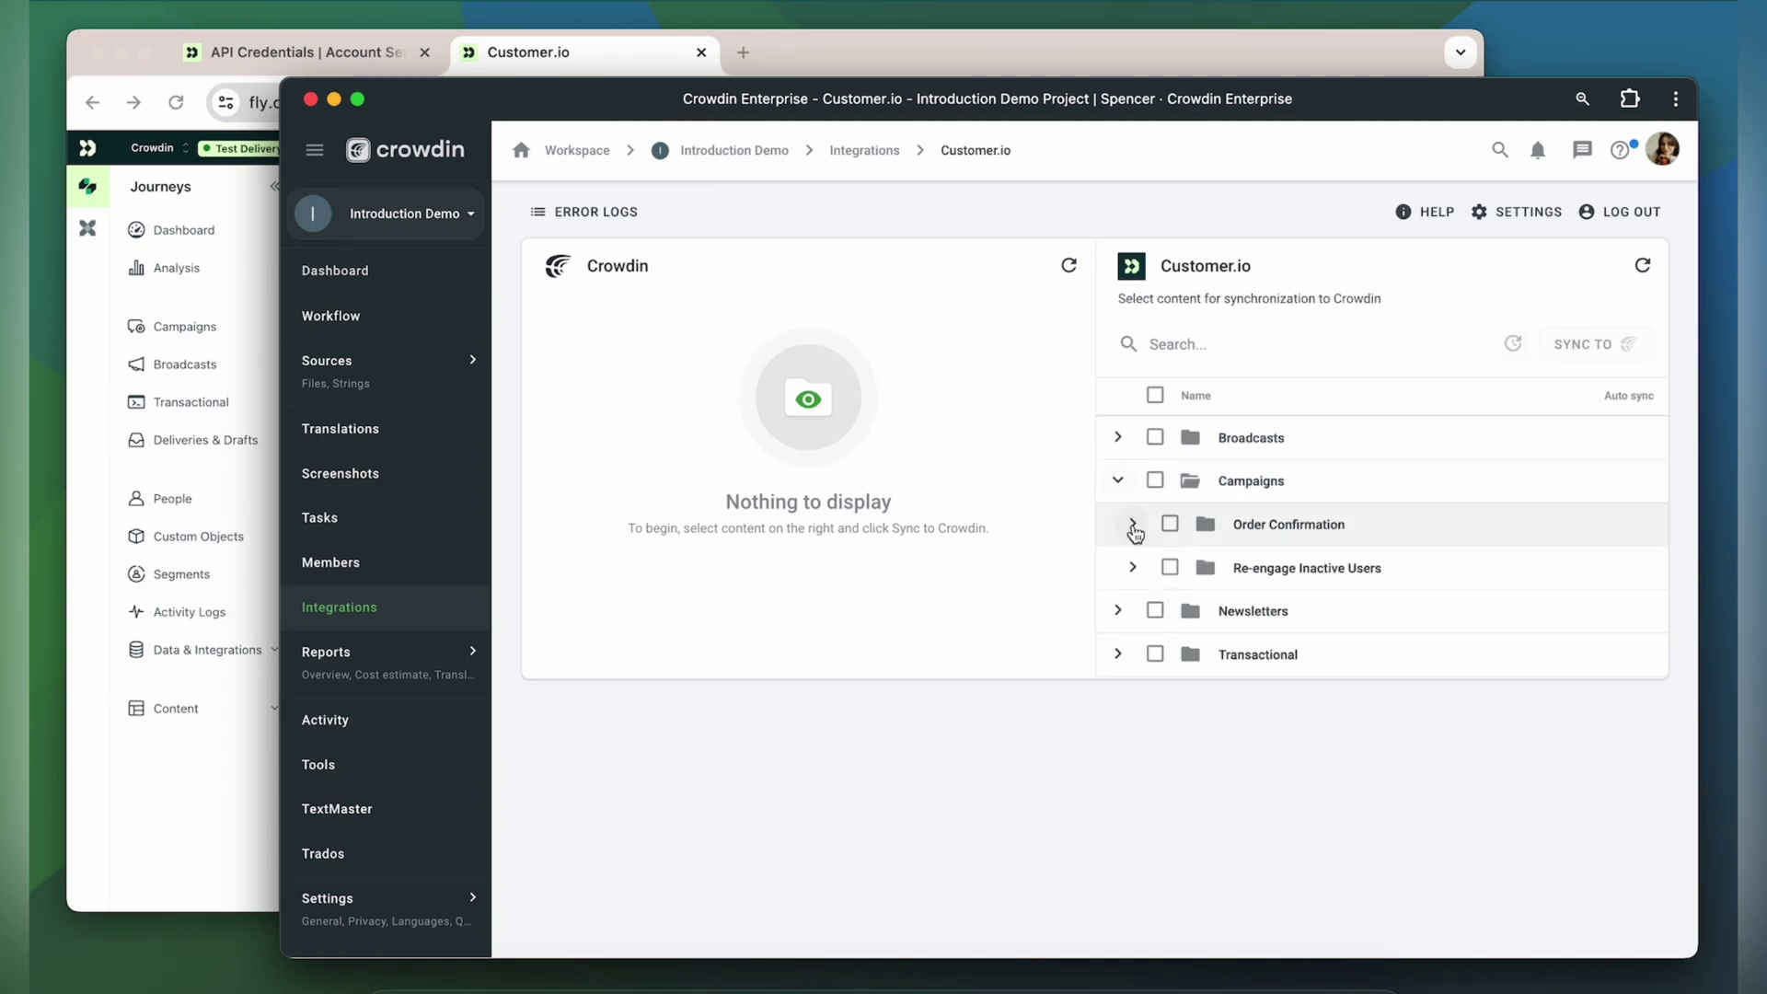
pyautogui.click(1133, 568)
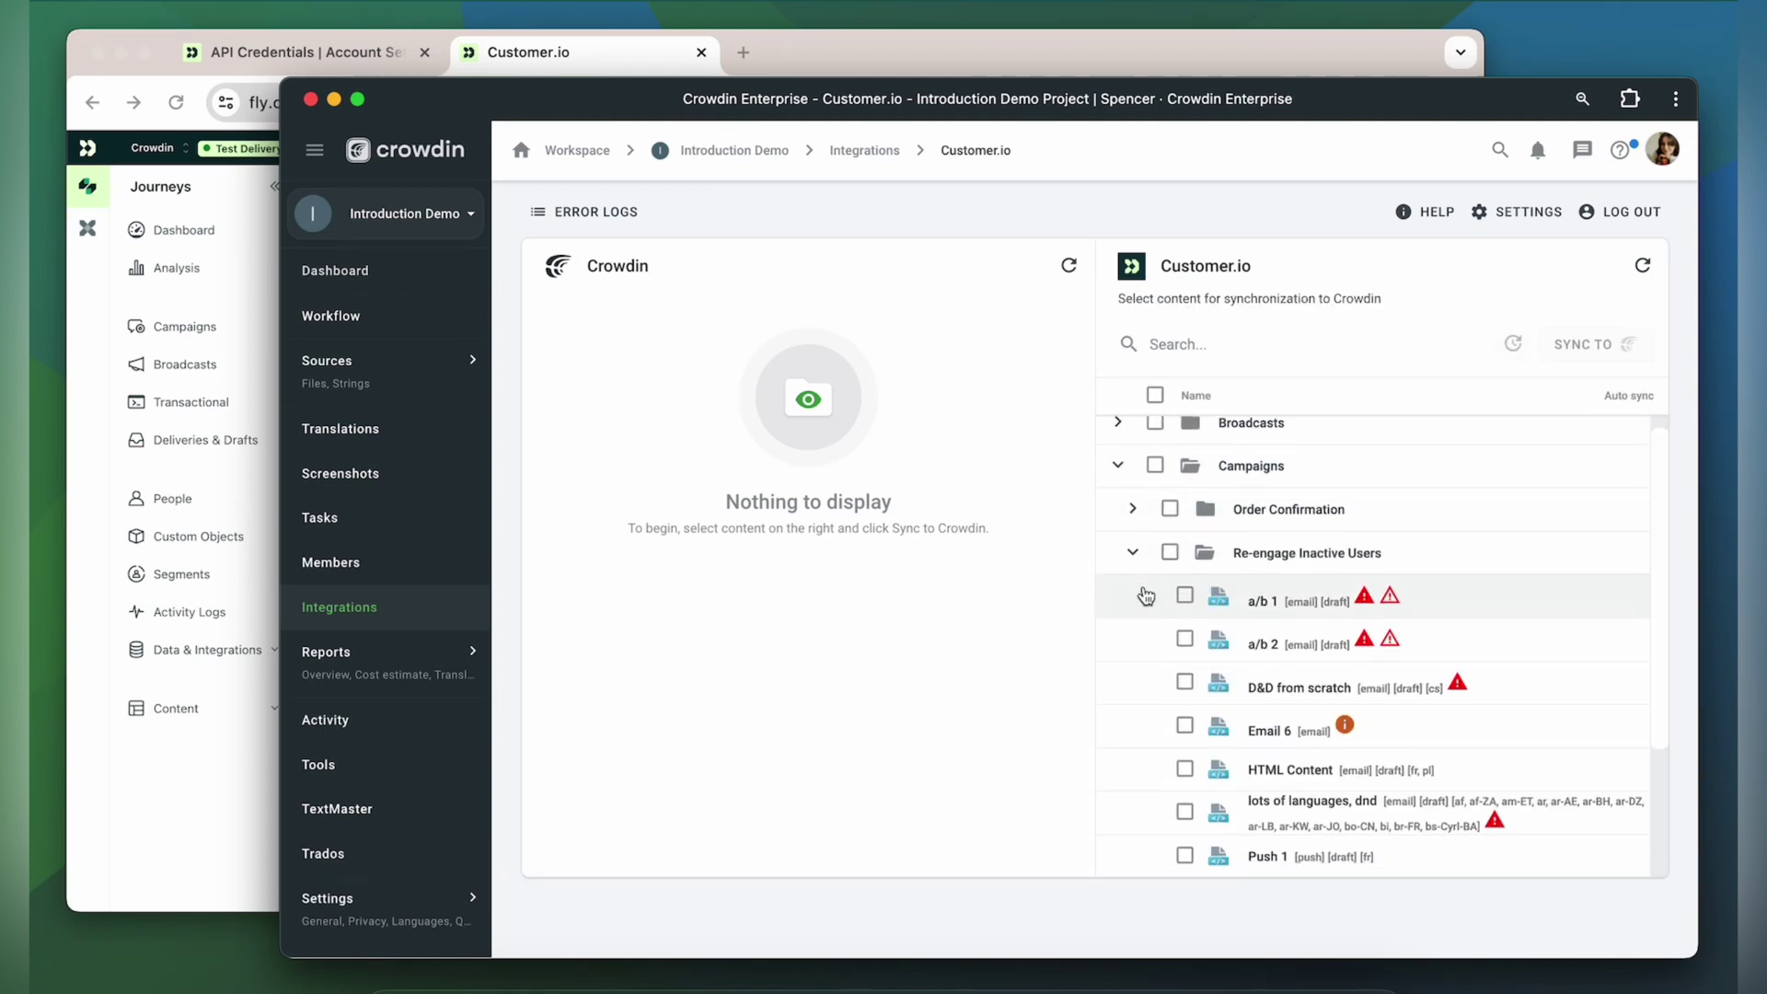
pyautogui.scroll(-2, 1144, 594)
pyautogui.scroll(-2, 1145, 595)
pyautogui.scroll(-1, 1145, 596)
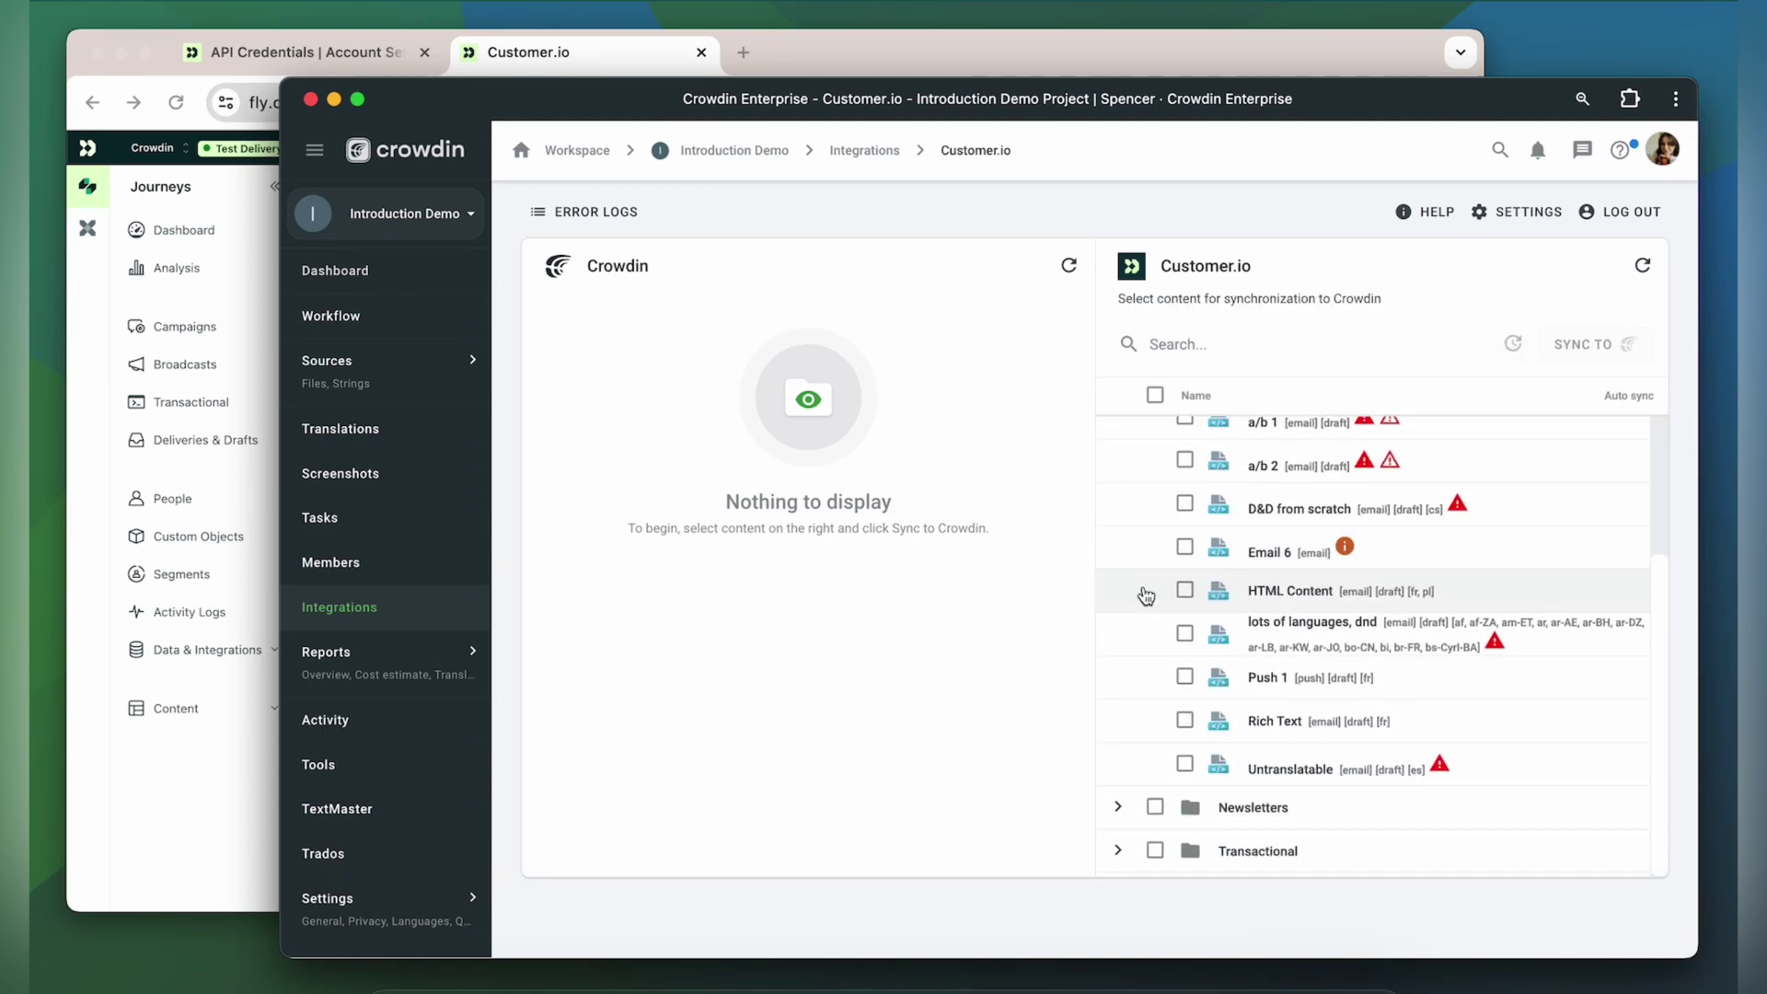
pyautogui.scroll(1, 1163, 749)
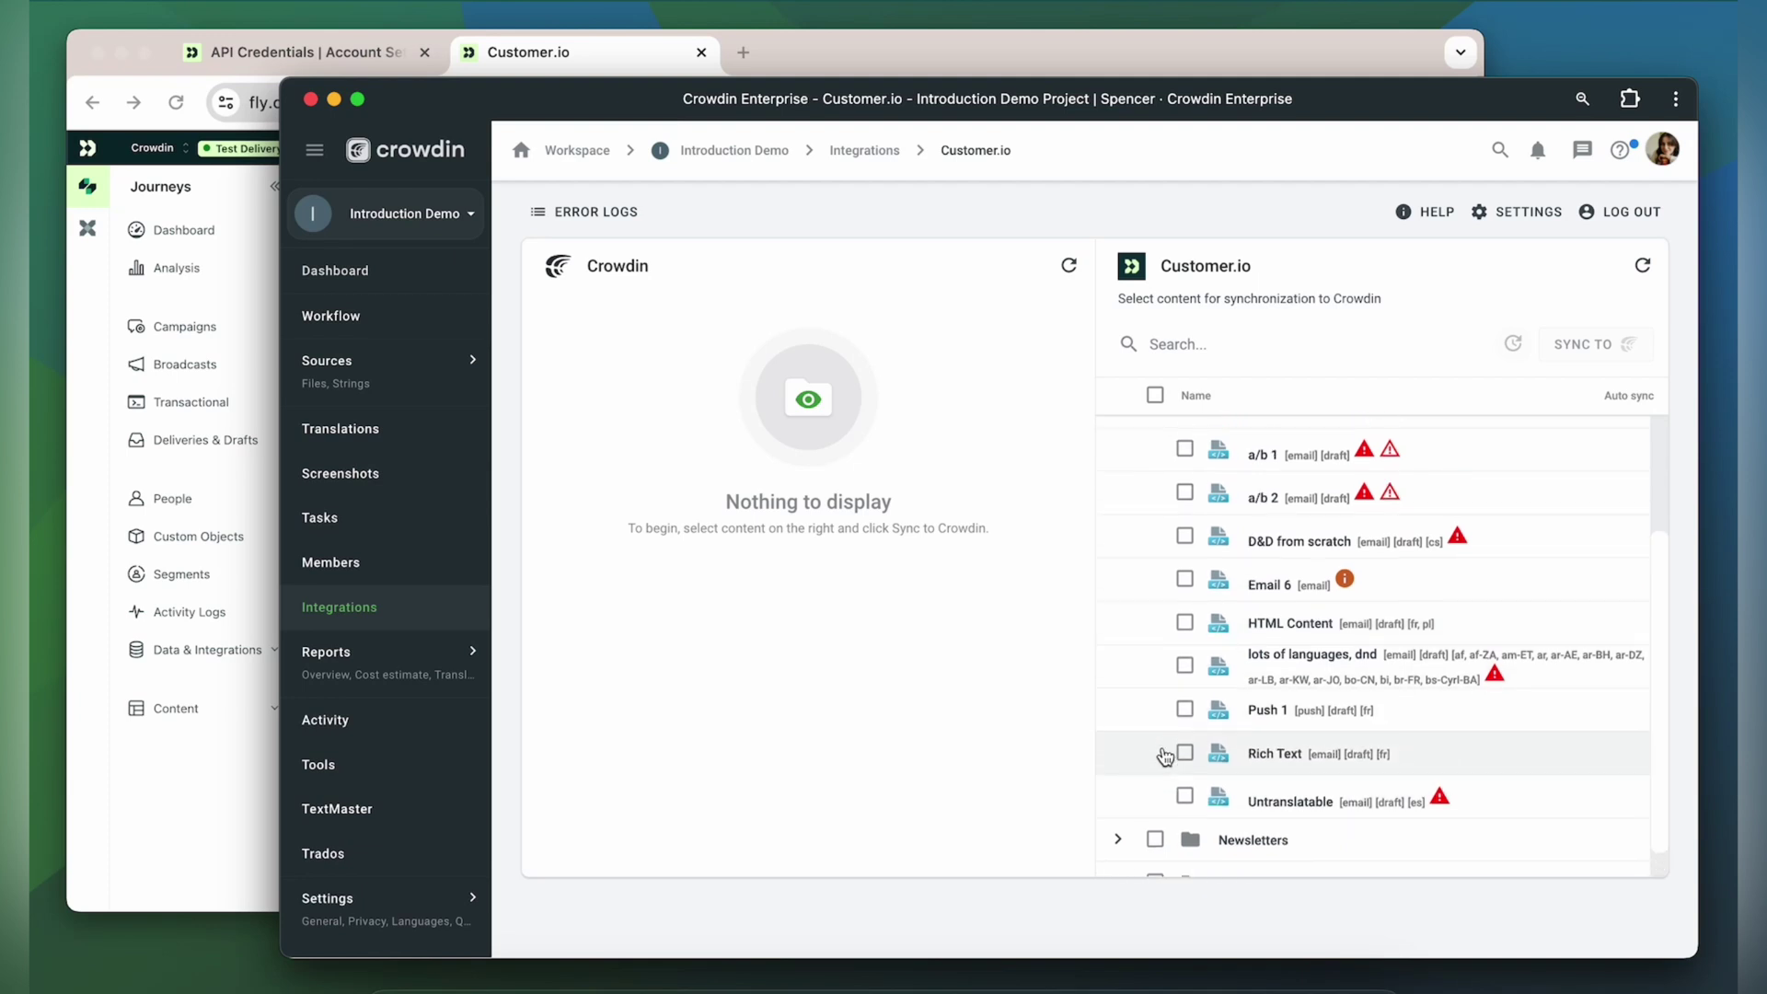
pyautogui.scroll(2, 1164, 755)
pyautogui.scroll(1, 1164, 753)
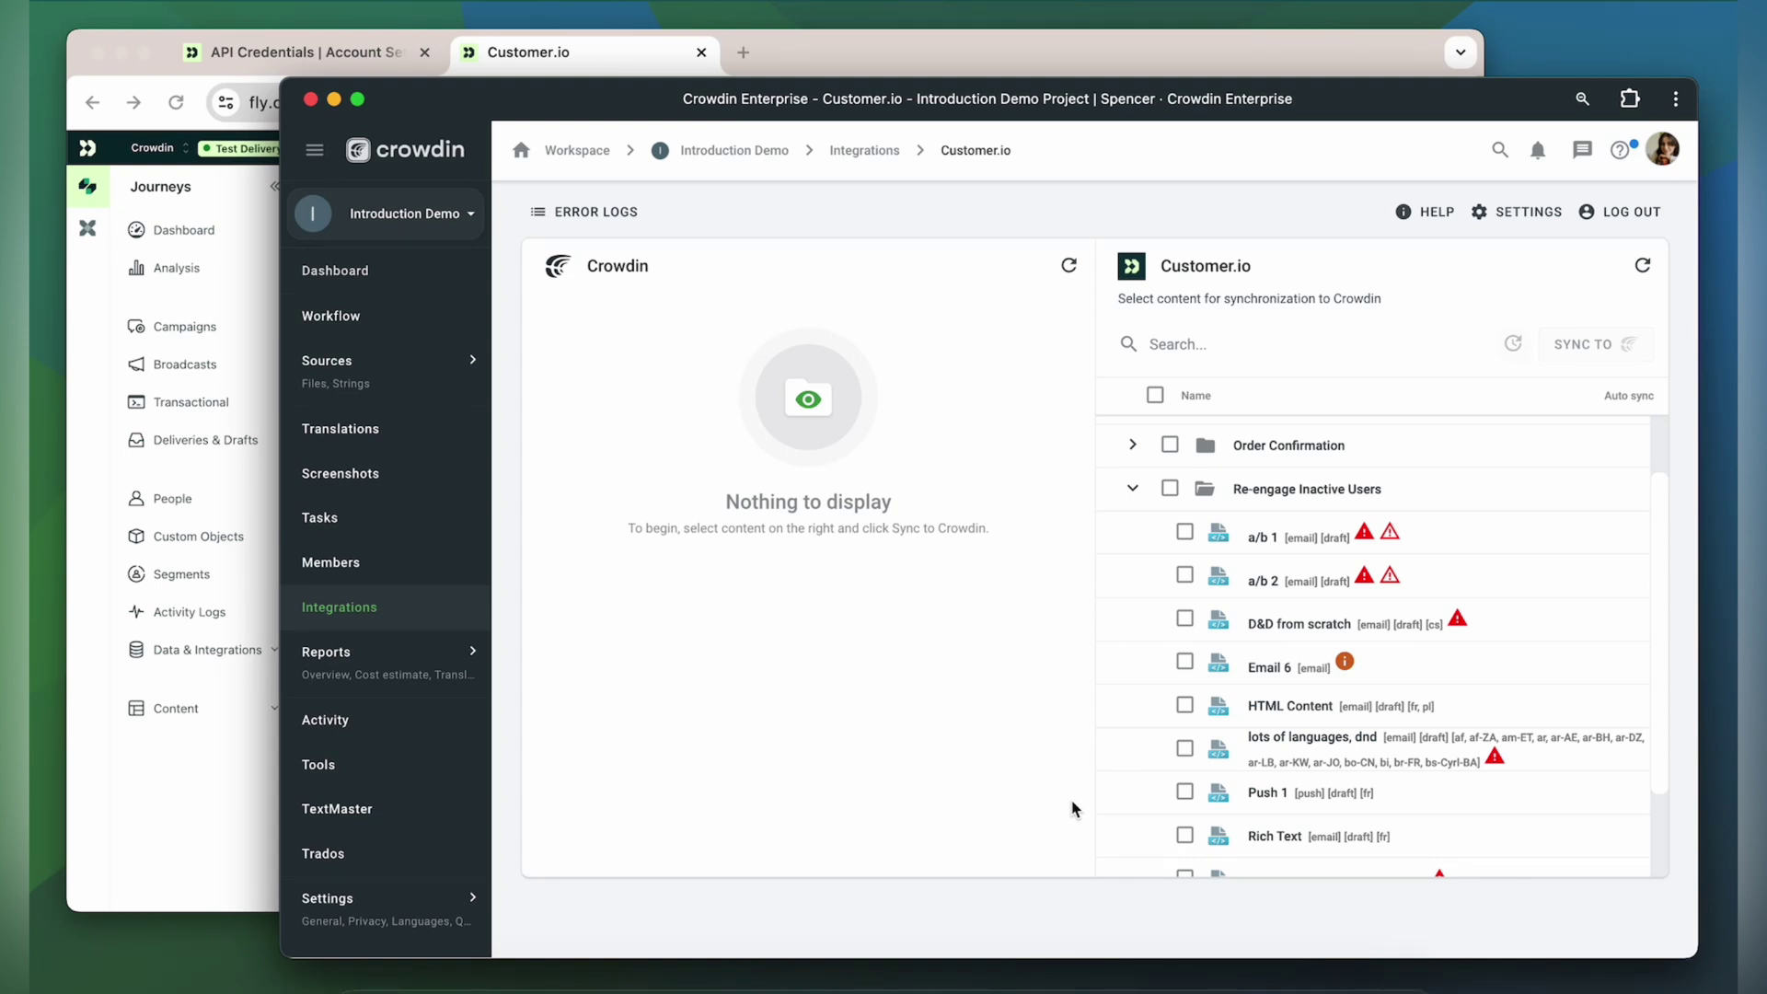
# Step: Sync the Rich Text email to Crowdin and expand it to show its French and German files
pyautogui.click(1184, 838)
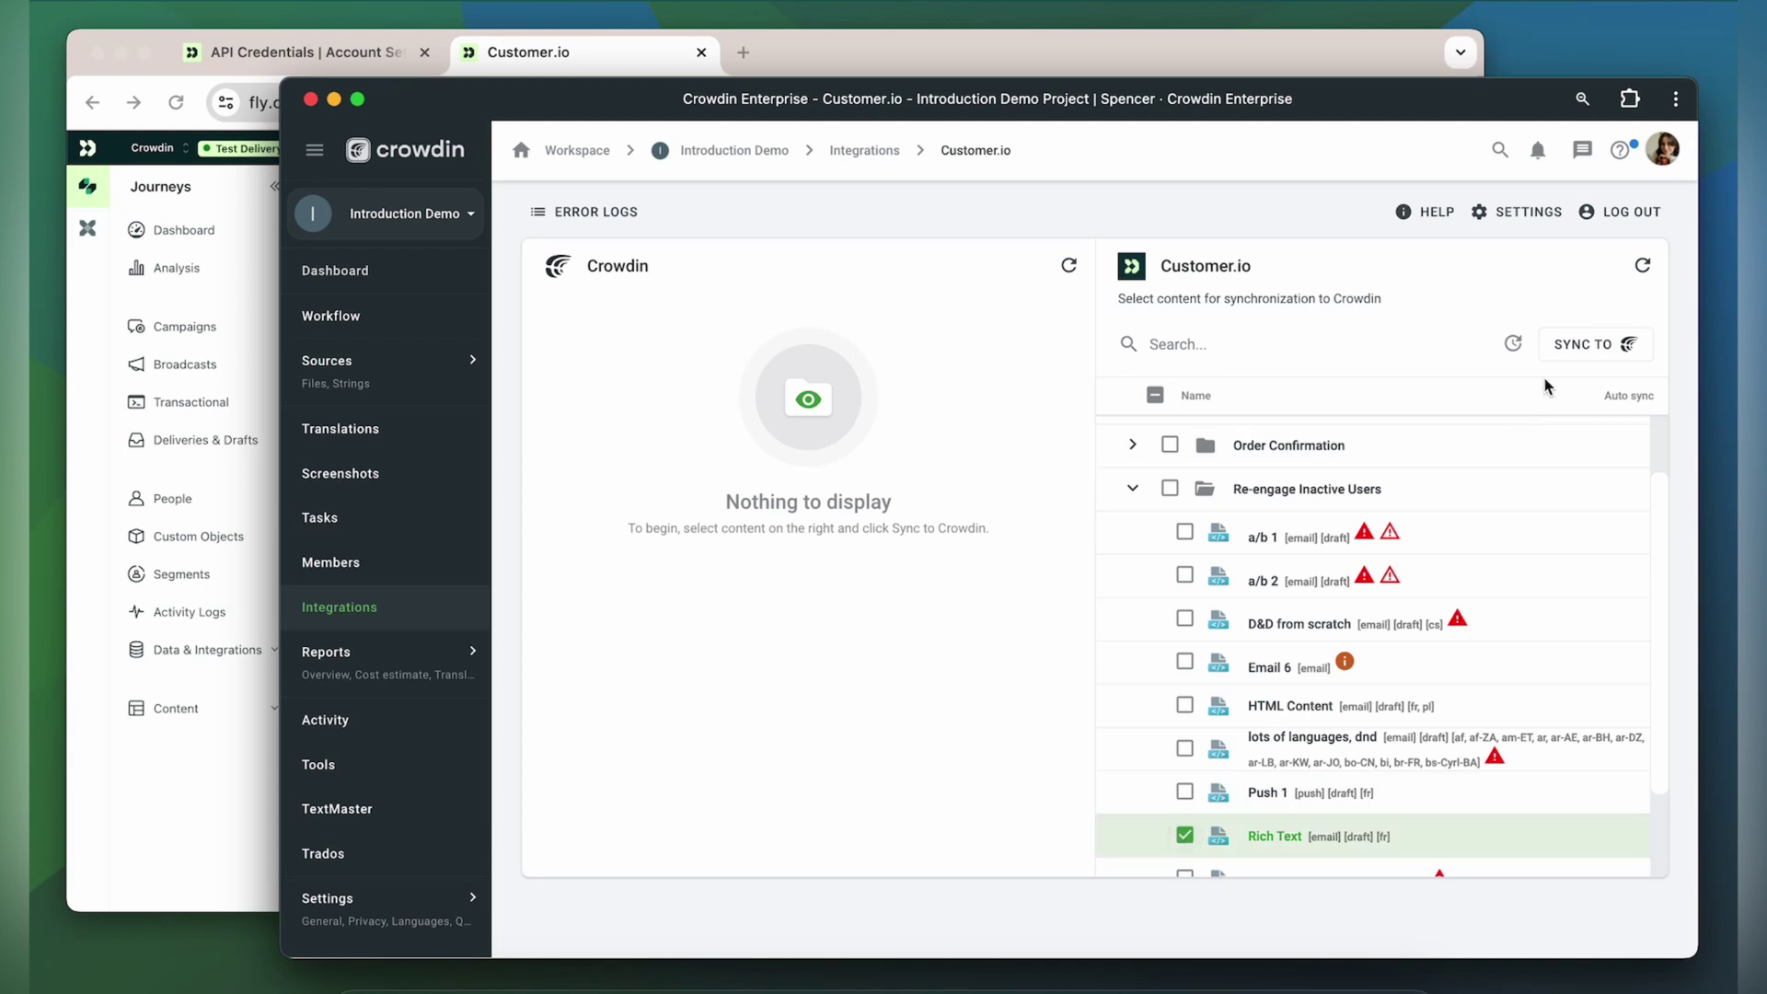
pyautogui.click(1581, 346)
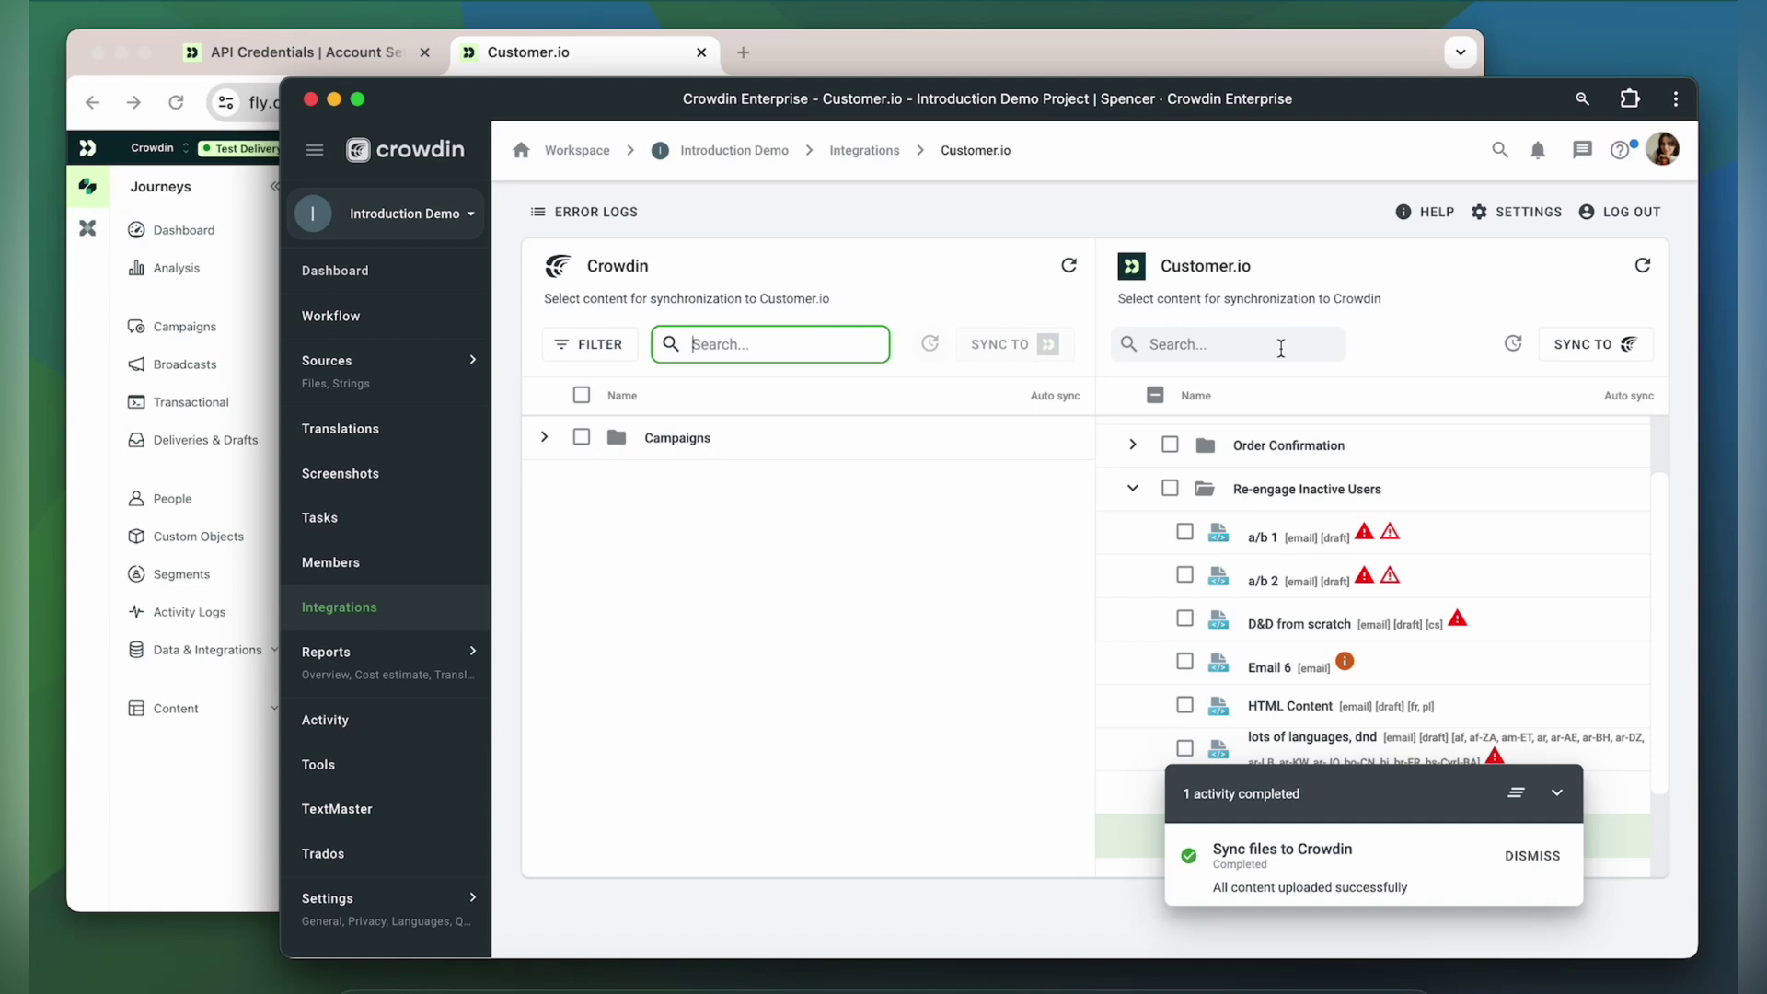
pyautogui.click(546, 437)
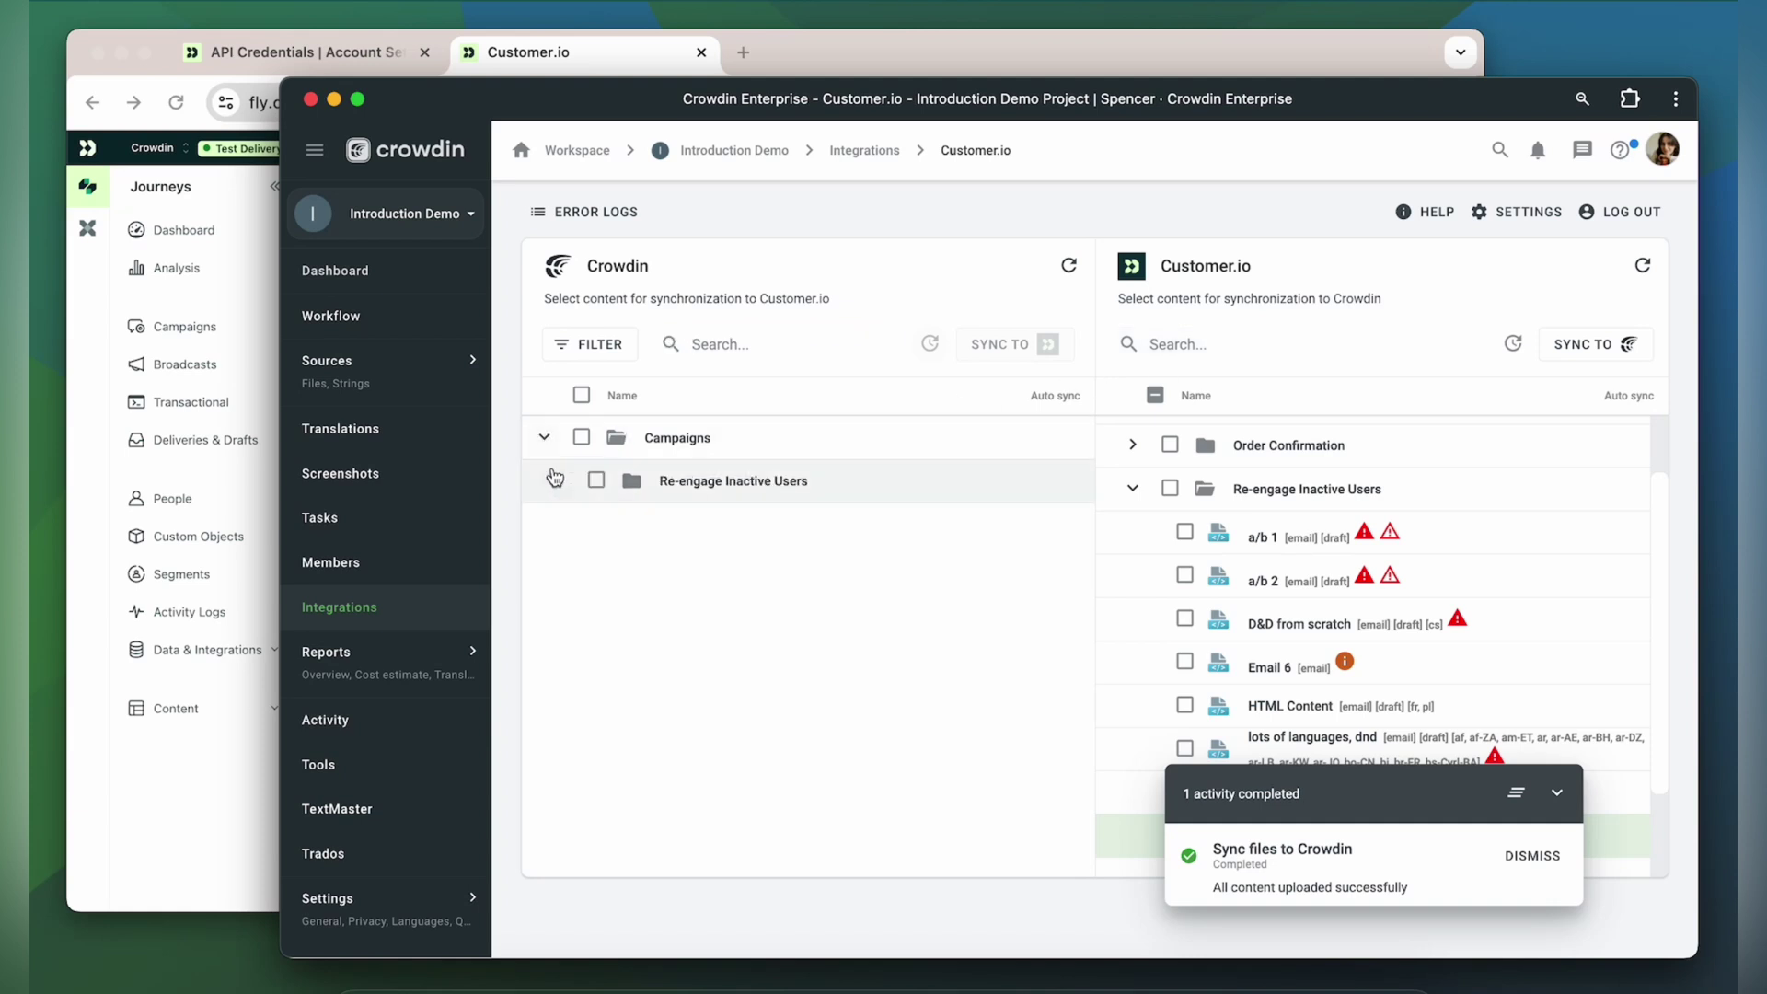
pyautogui.click(558, 481)
pyautogui.click(569, 524)
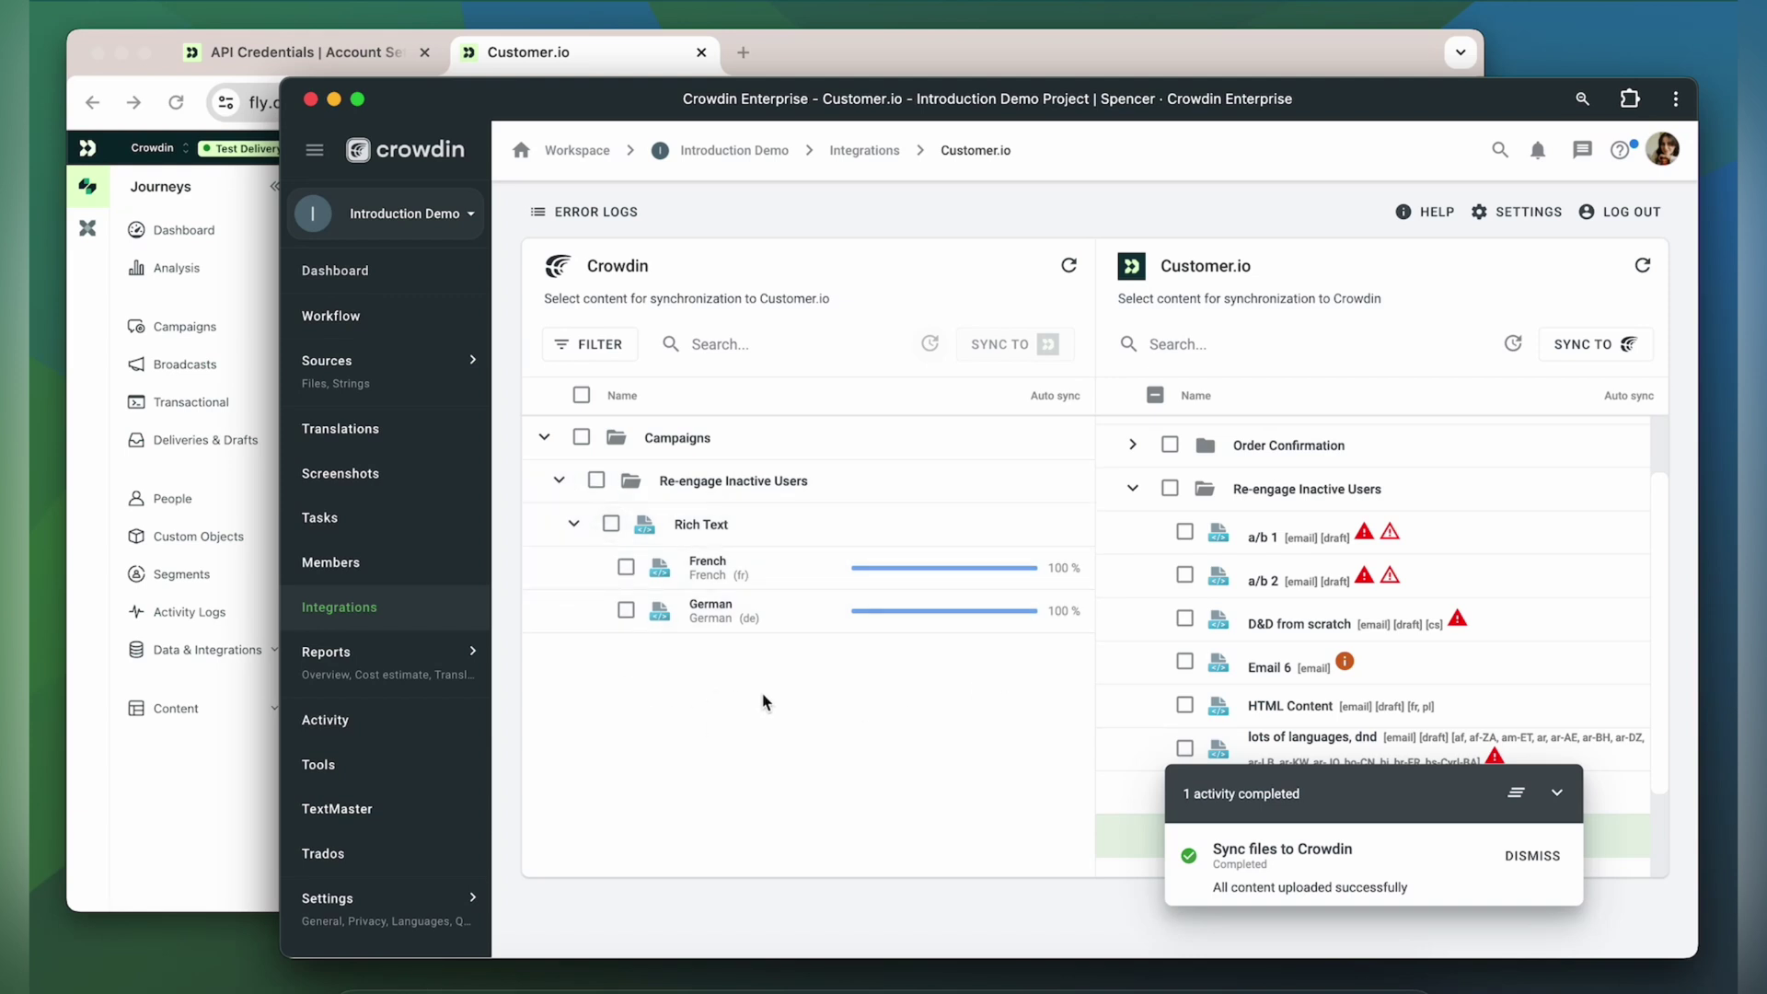
# Step: Open the French Rich Text.xml translation in the editor from the project Dashboard
pyautogui.click(395, 275)
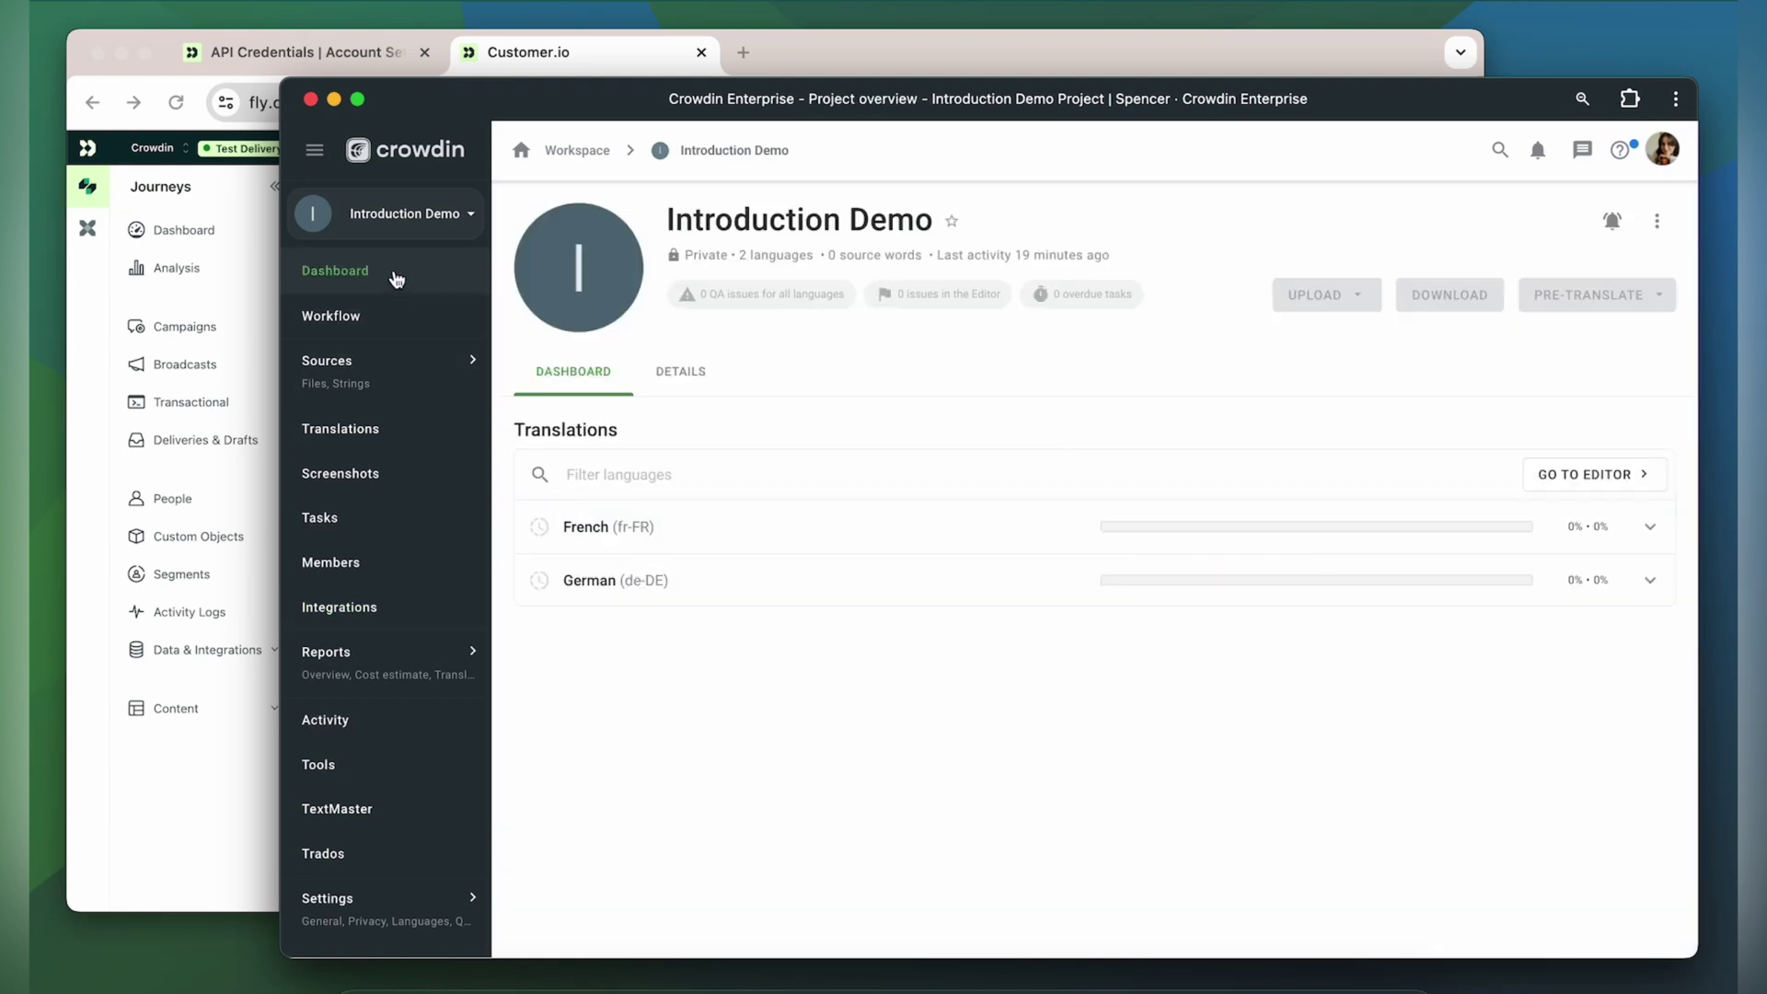
pyautogui.click(655, 526)
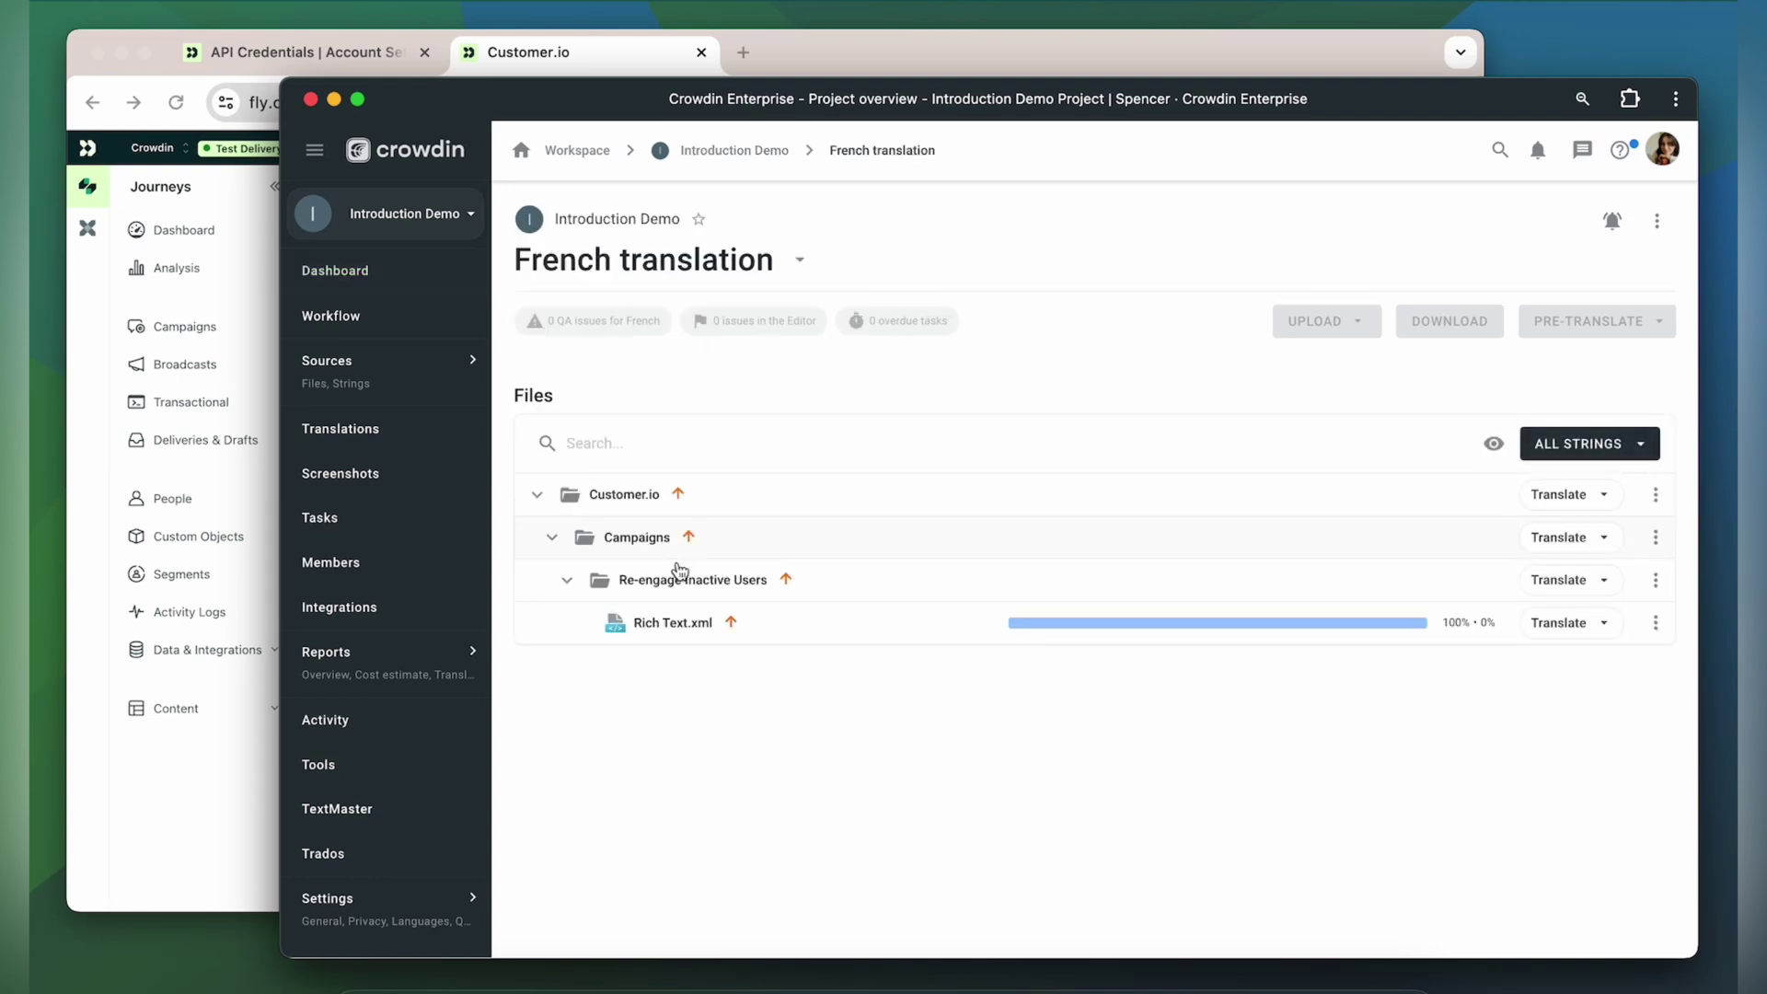
pyautogui.click(704, 623)
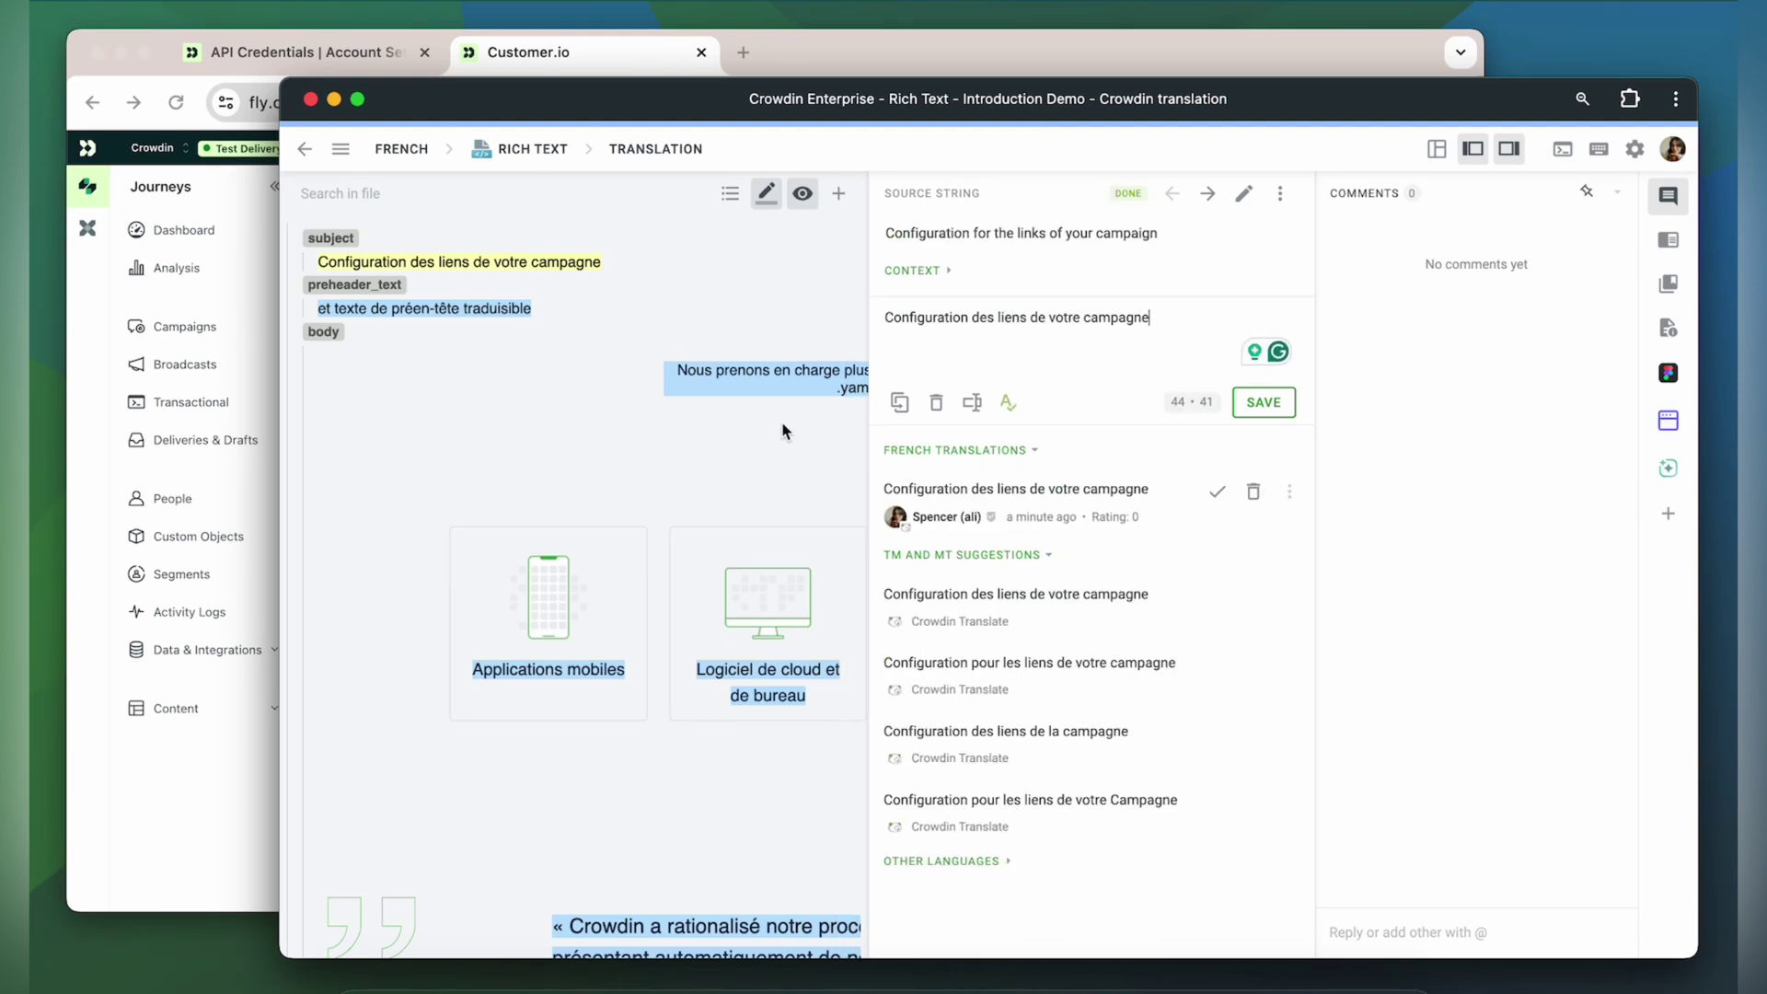
pyautogui.hscroll(2, 703, 479)
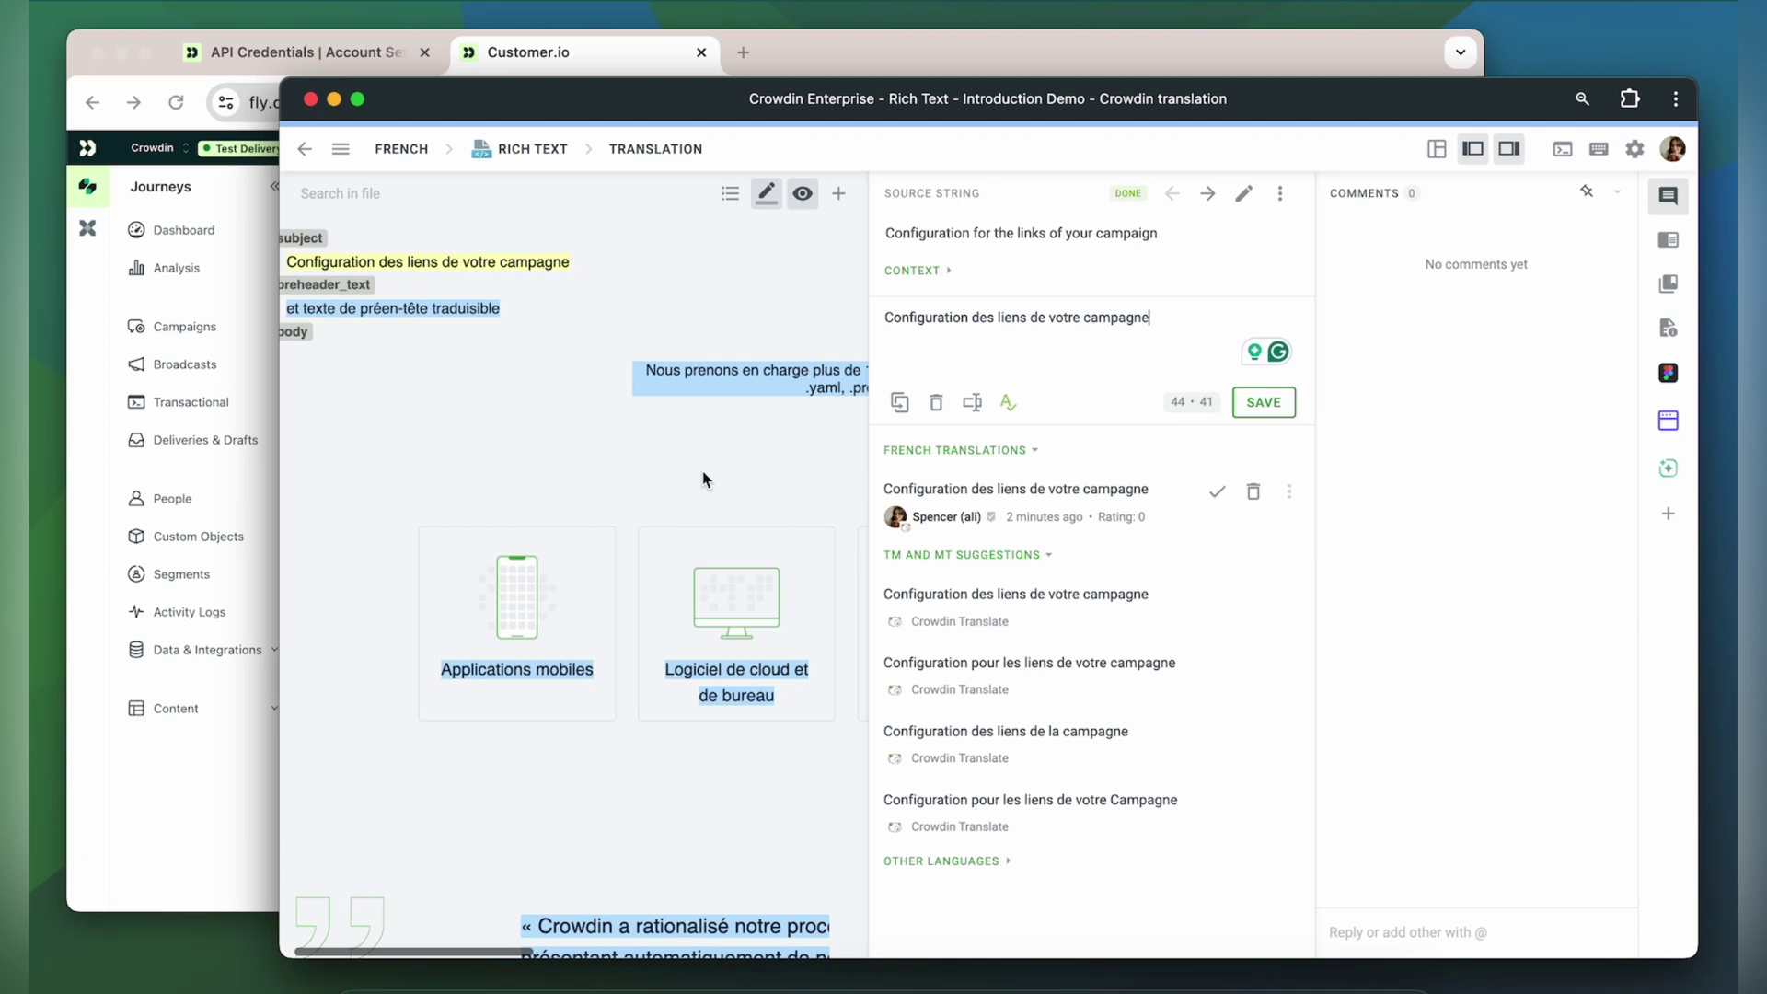
pyautogui.hscroll(2, 703, 478)
pyautogui.hscroll(2, 702, 480)
pyautogui.hscroll(2, 703, 479)
pyautogui.hscroll(2, 702, 479)
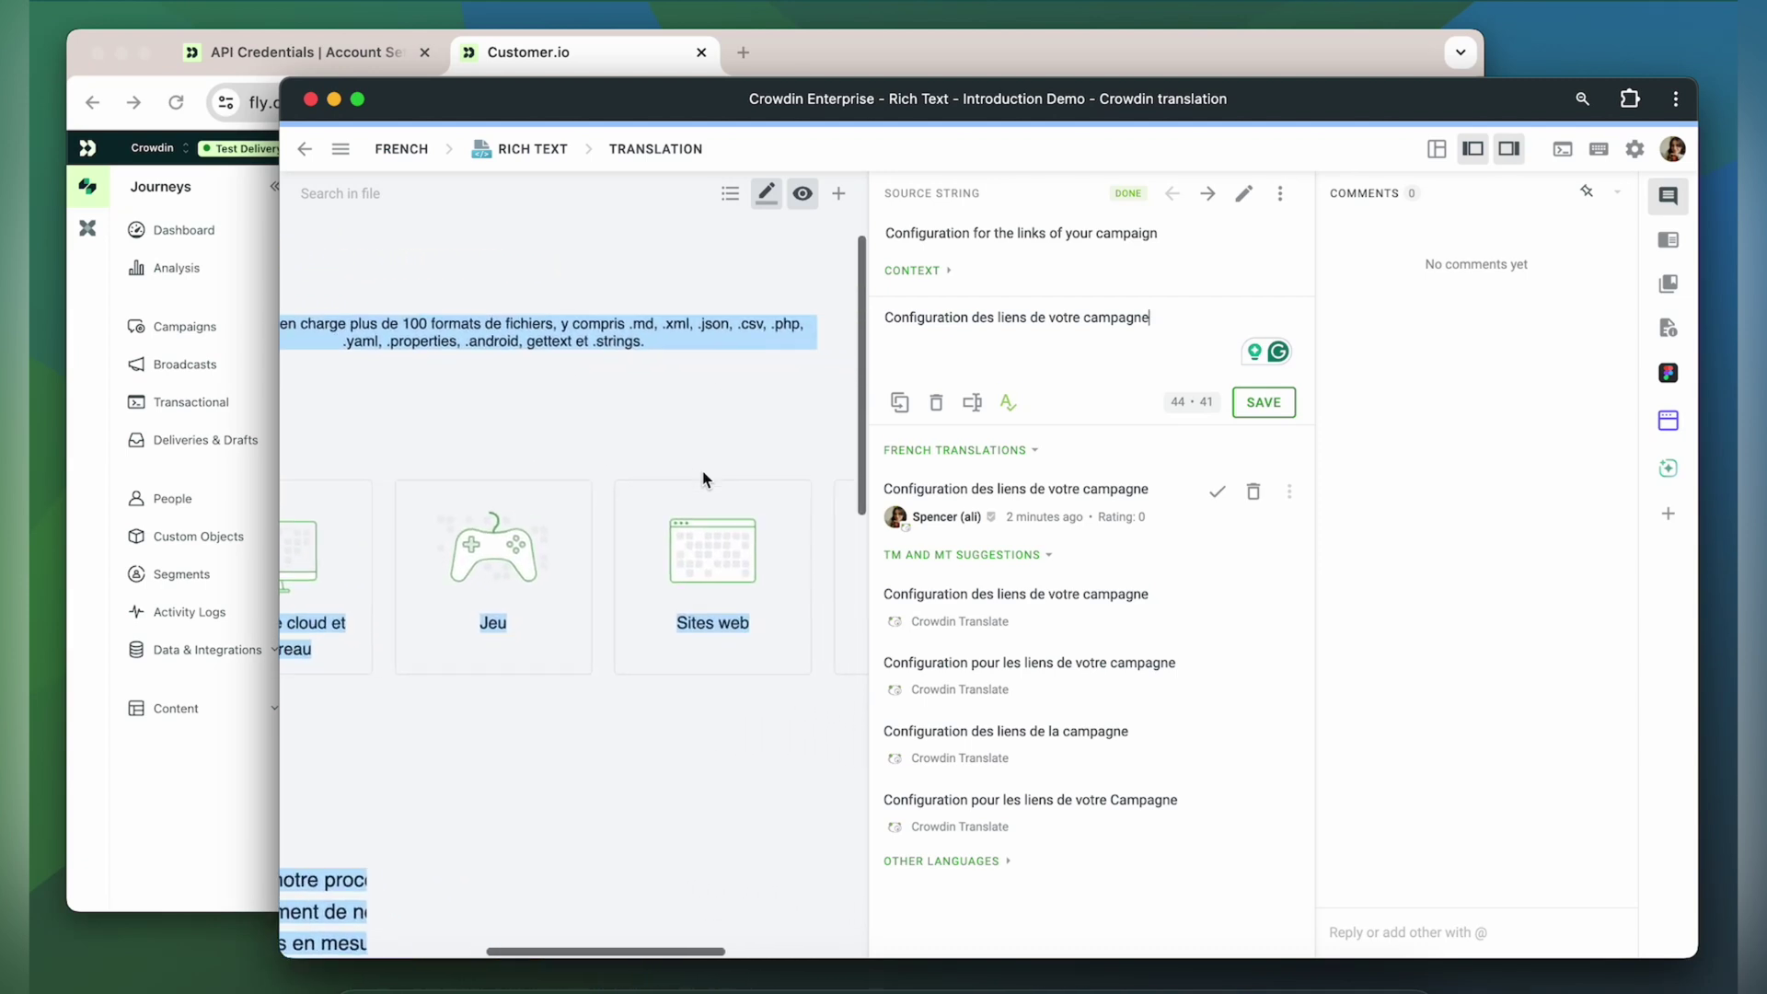
pyautogui.hscroll(2, 703, 480)
pyautogui.hscroll(1, 702, 479)
pyautogui.hscroll(1, 702, 480)
pyautogui.hscroll(-2, 703, 480)
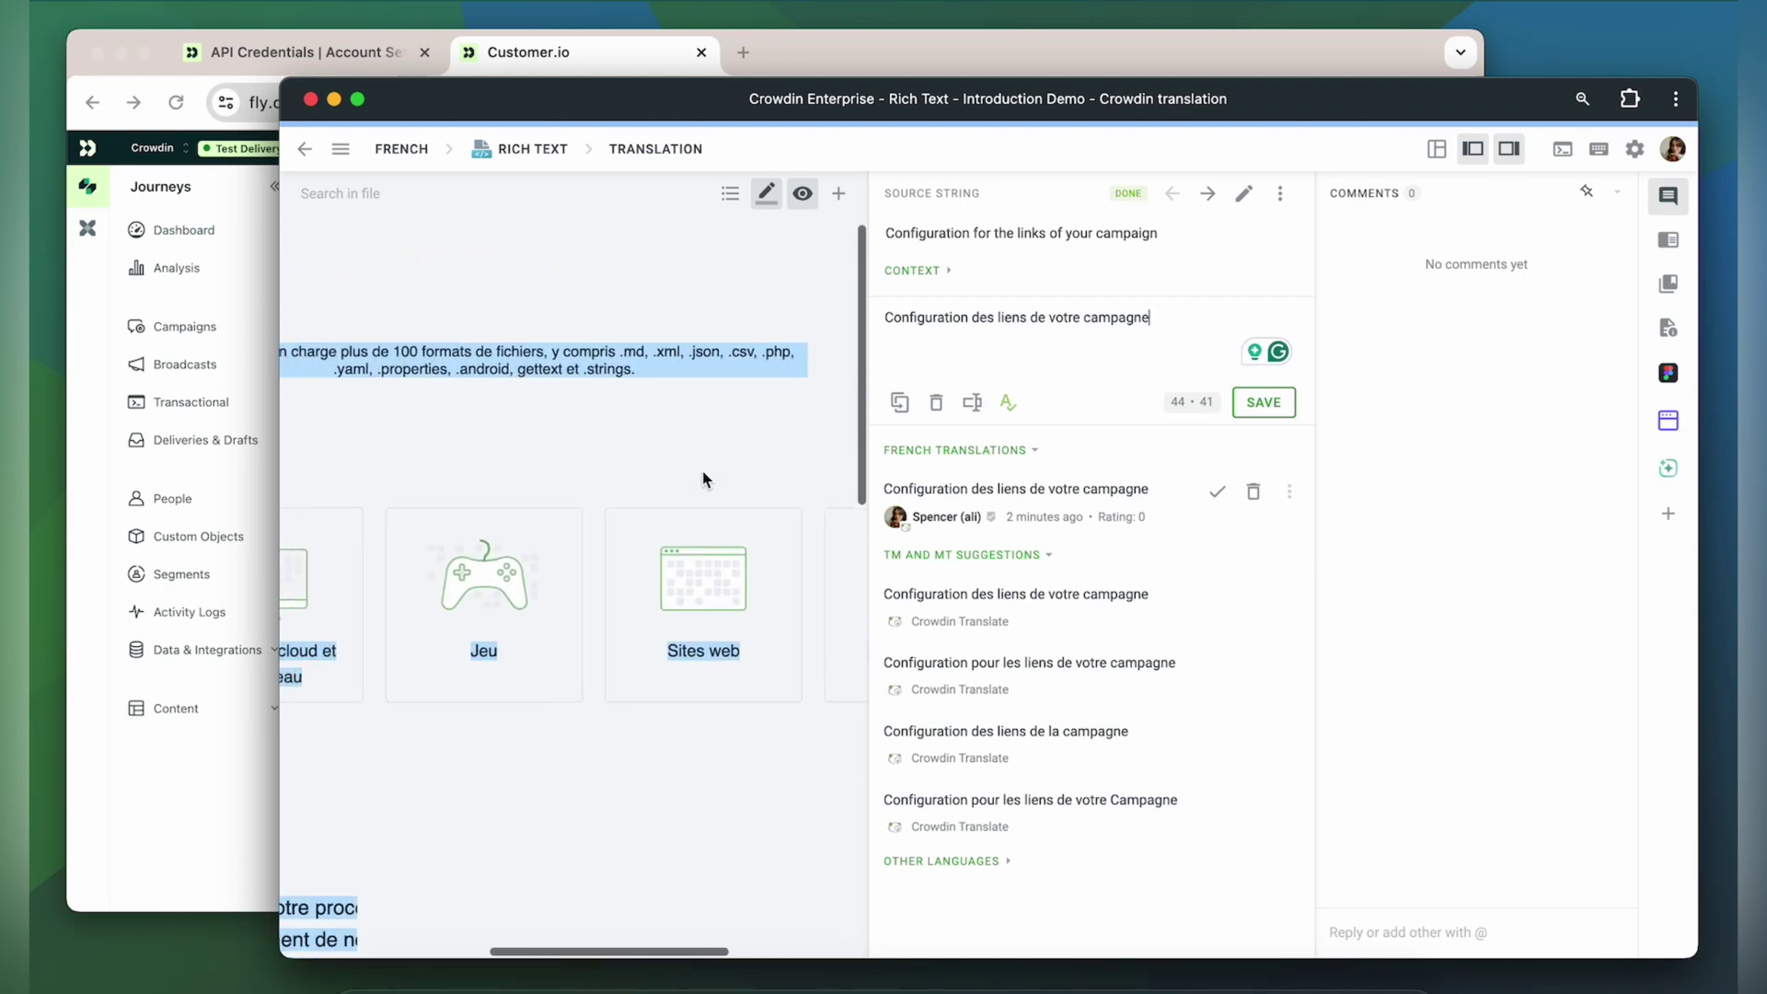
pyautogui.hscroll(-2, 704, 480)
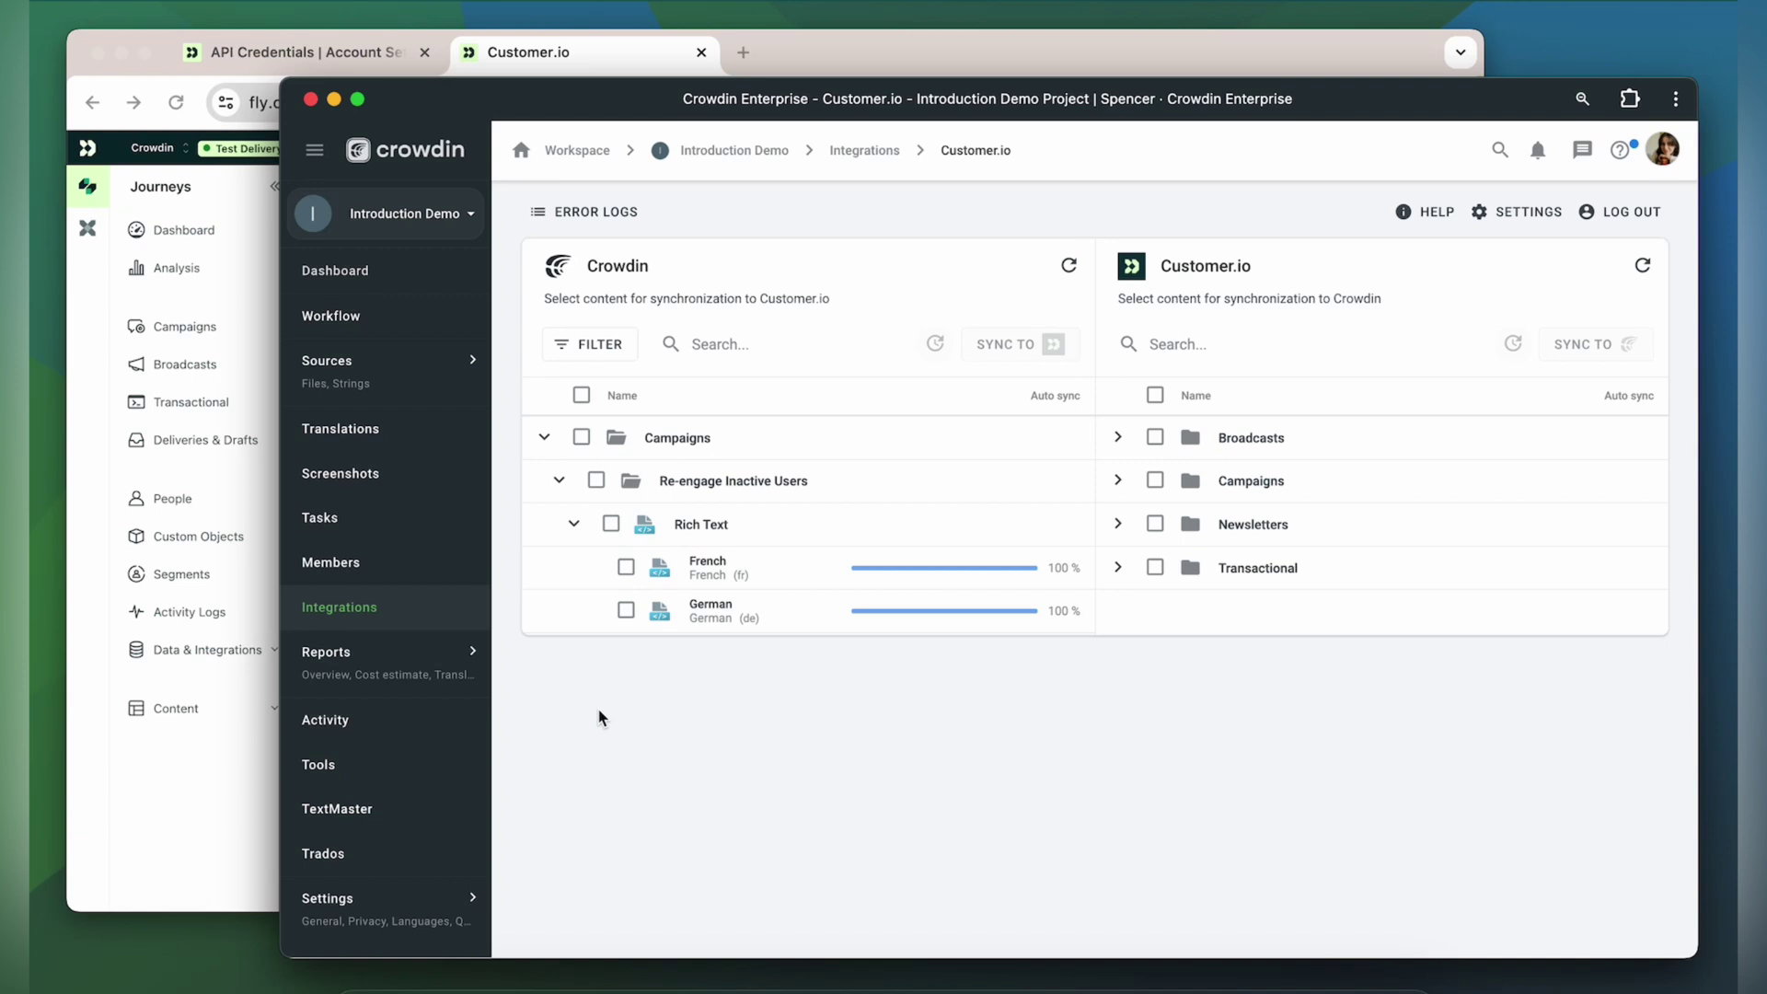
# Step: Sync the French Rich Text translation back to Customer.io
pyautogui.click(629, 568)
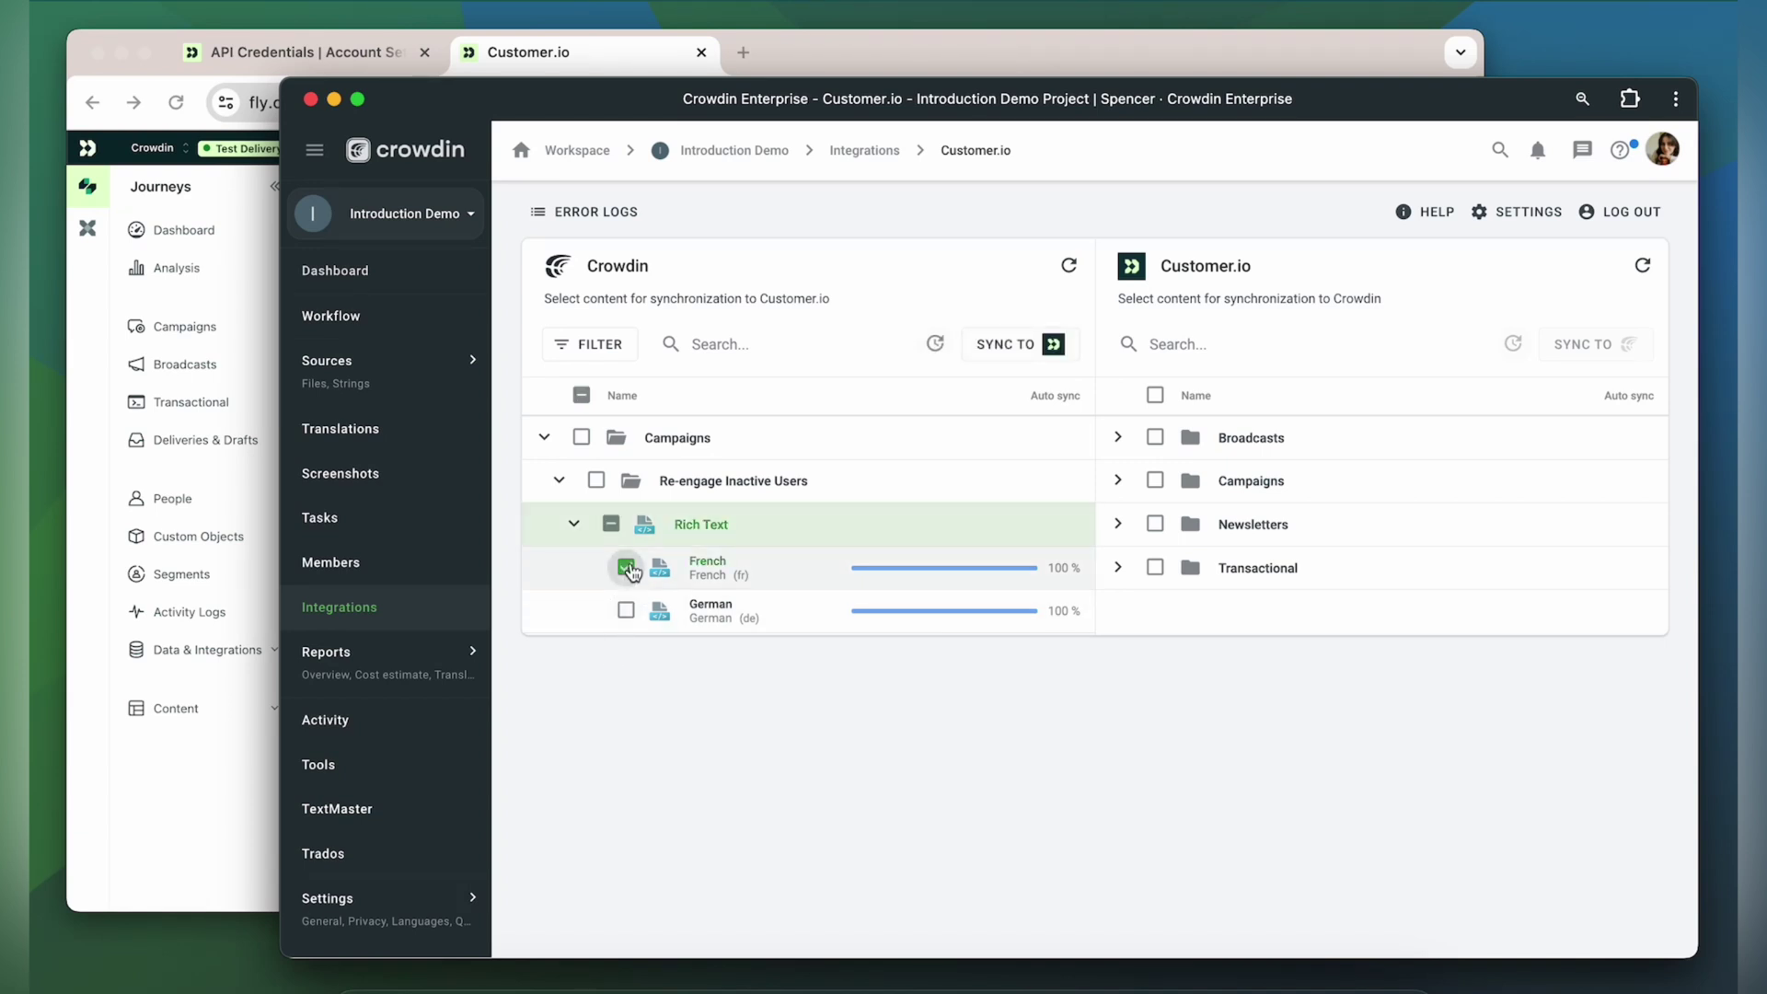
pyautogui.click(1029, 348)
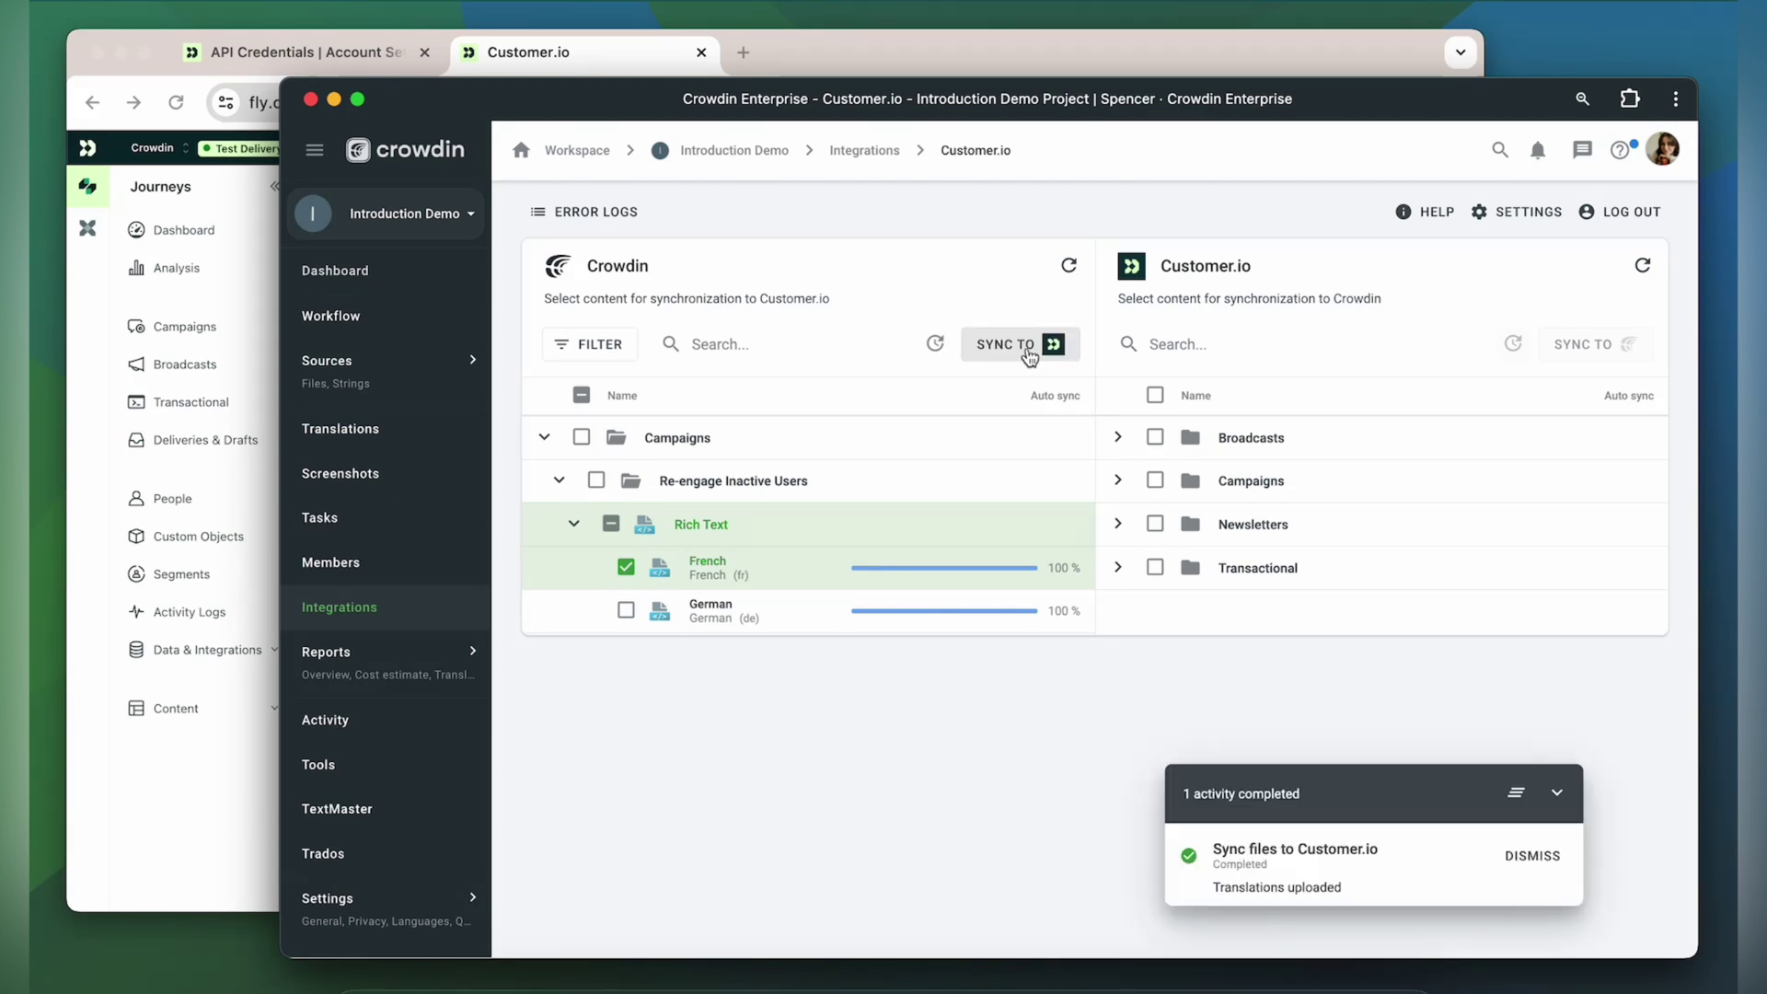
pyautogui.click(576, 56)
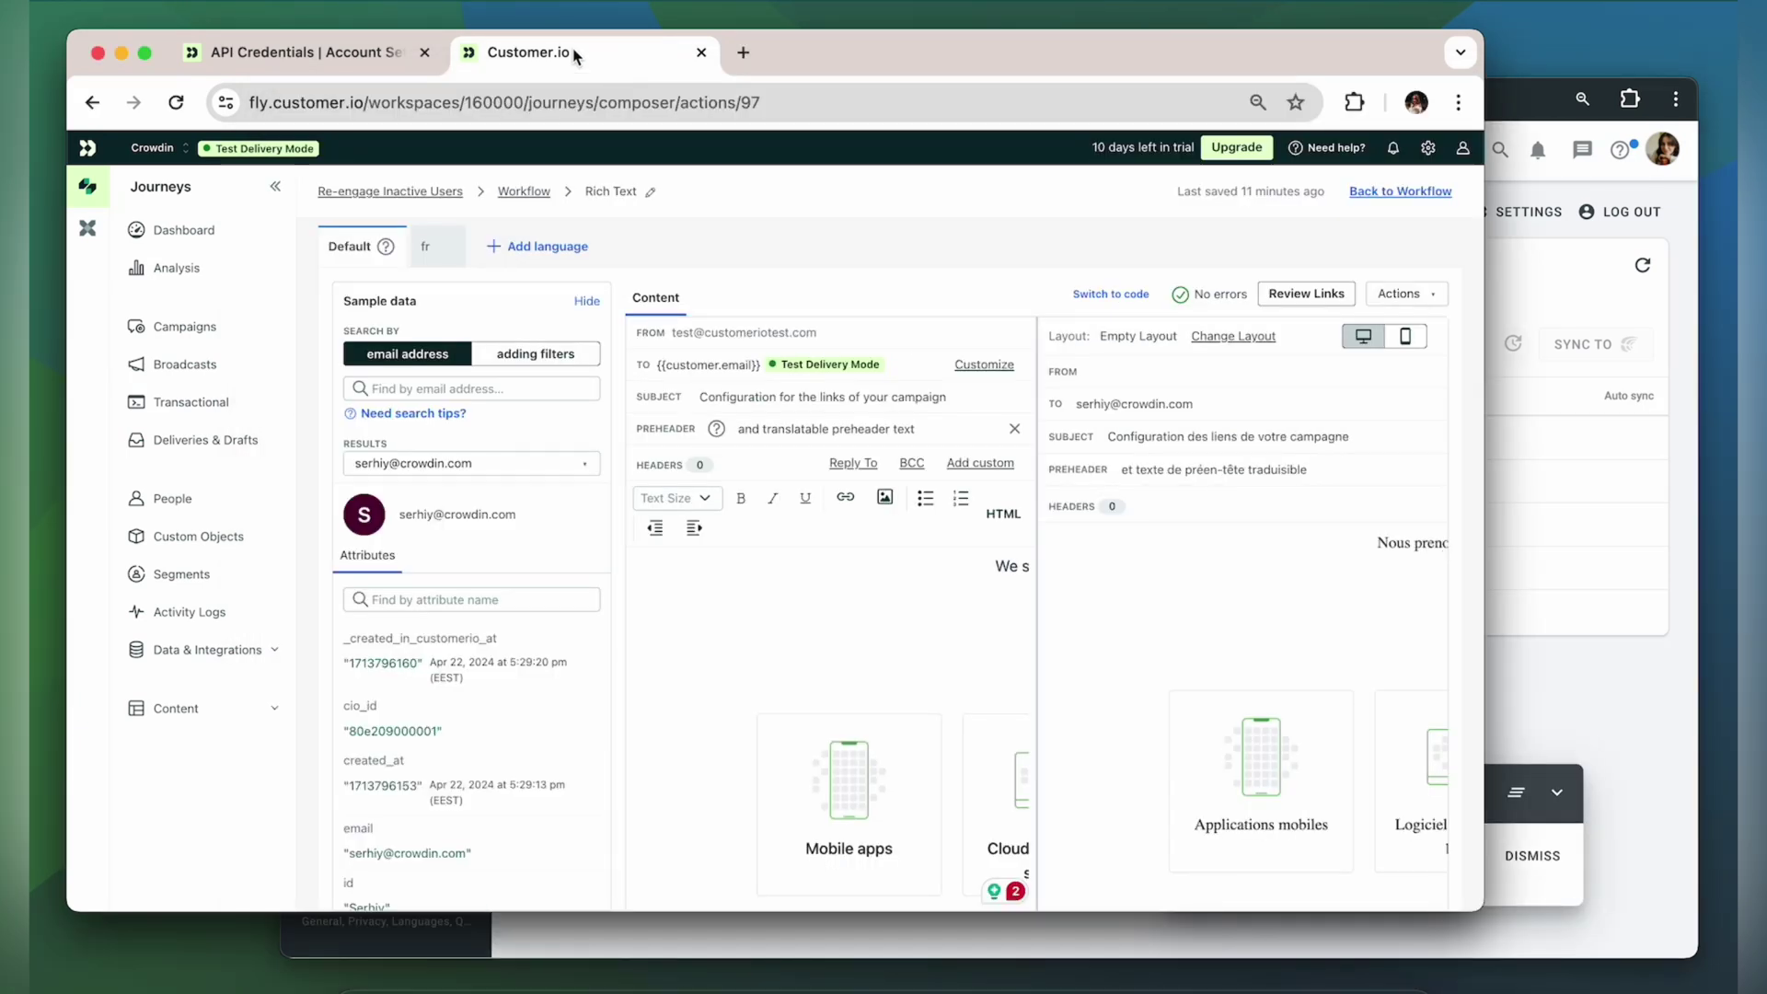
# Step: Switch the Rich Text composer to the fr tab to view the French content
pyautogui.click(431, 245)
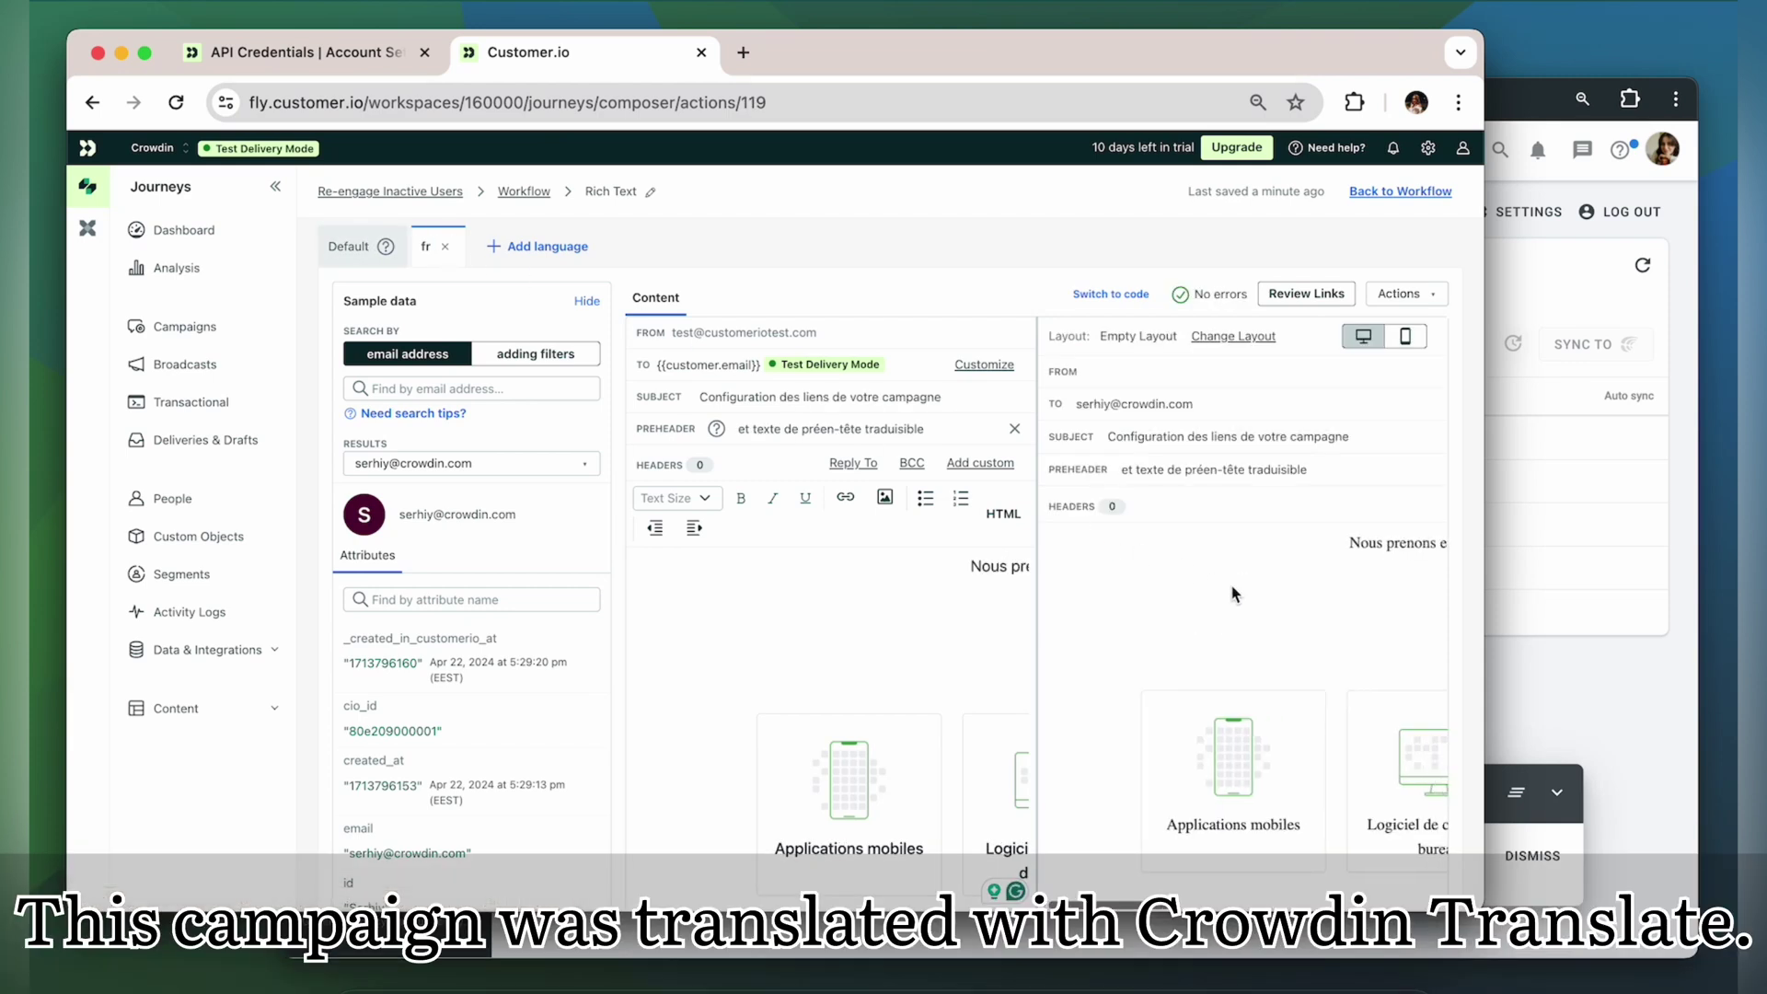
pyautogui.hscroll(5, 1232, 594)
pyautogui.hscroll(3, 1234, 594)
pyautogui.hscroll(3, 1234, 593)
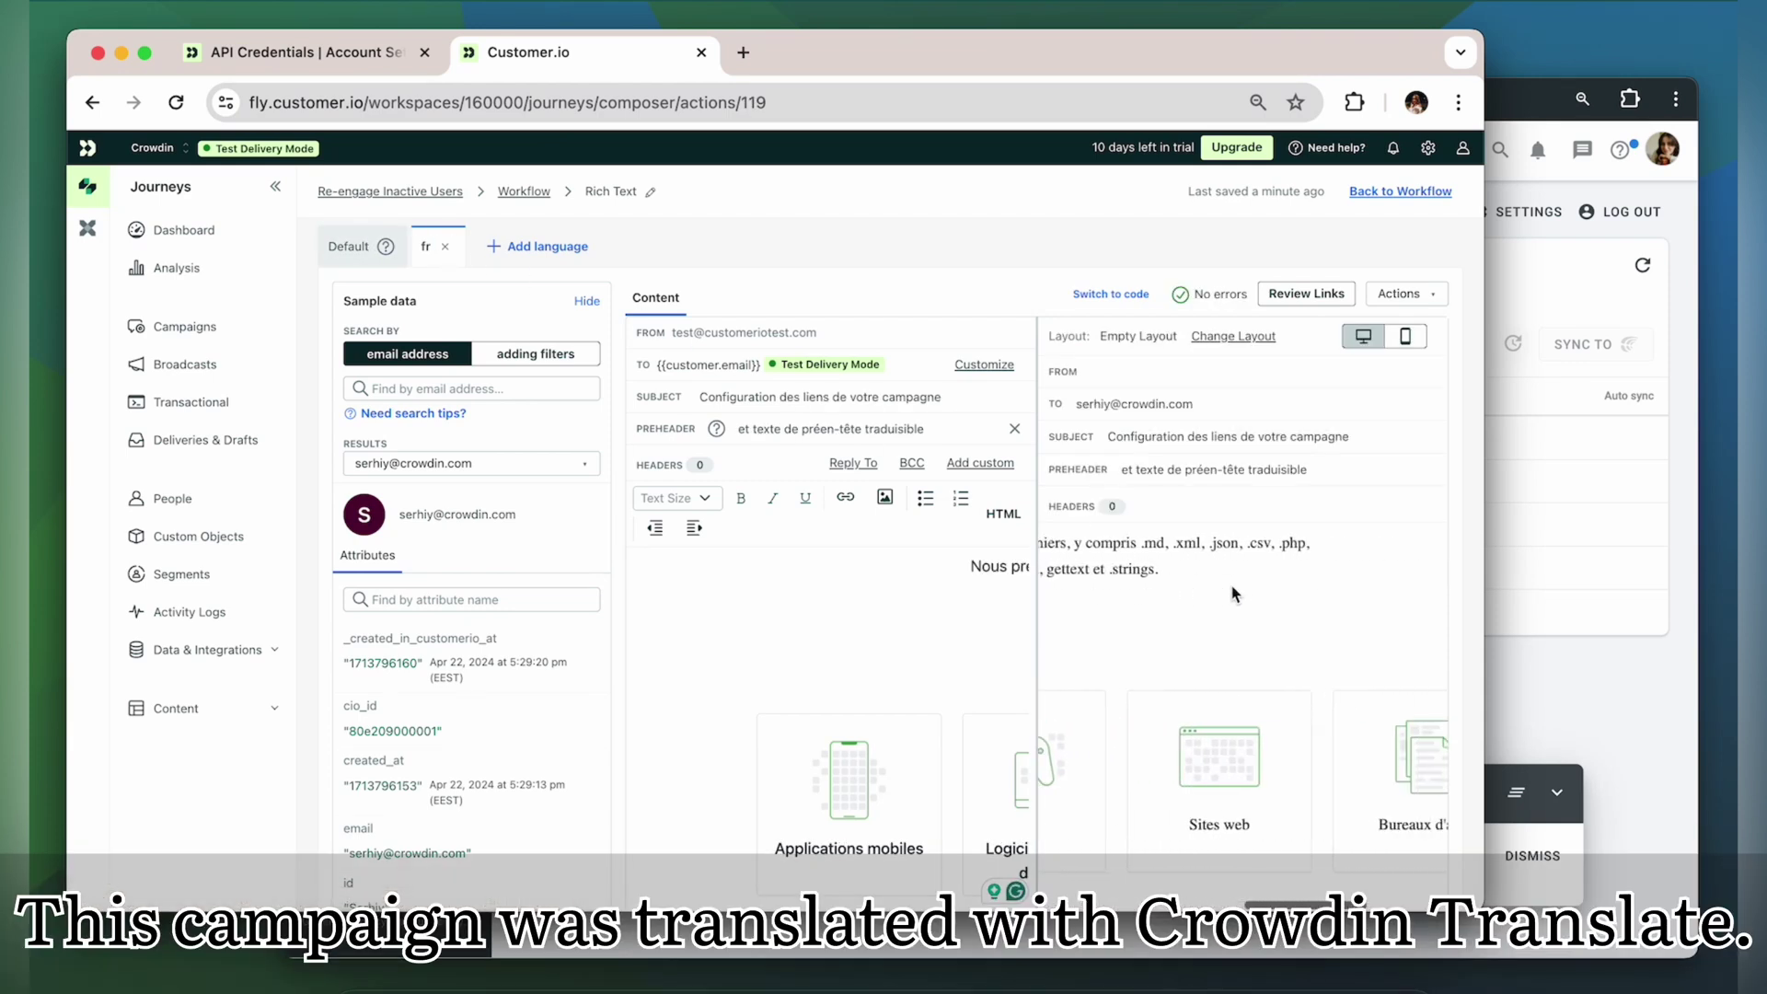
pyautogui.hscroll(3, 1233, 594)
pyautogui.hscroll(2, 1233, 593)
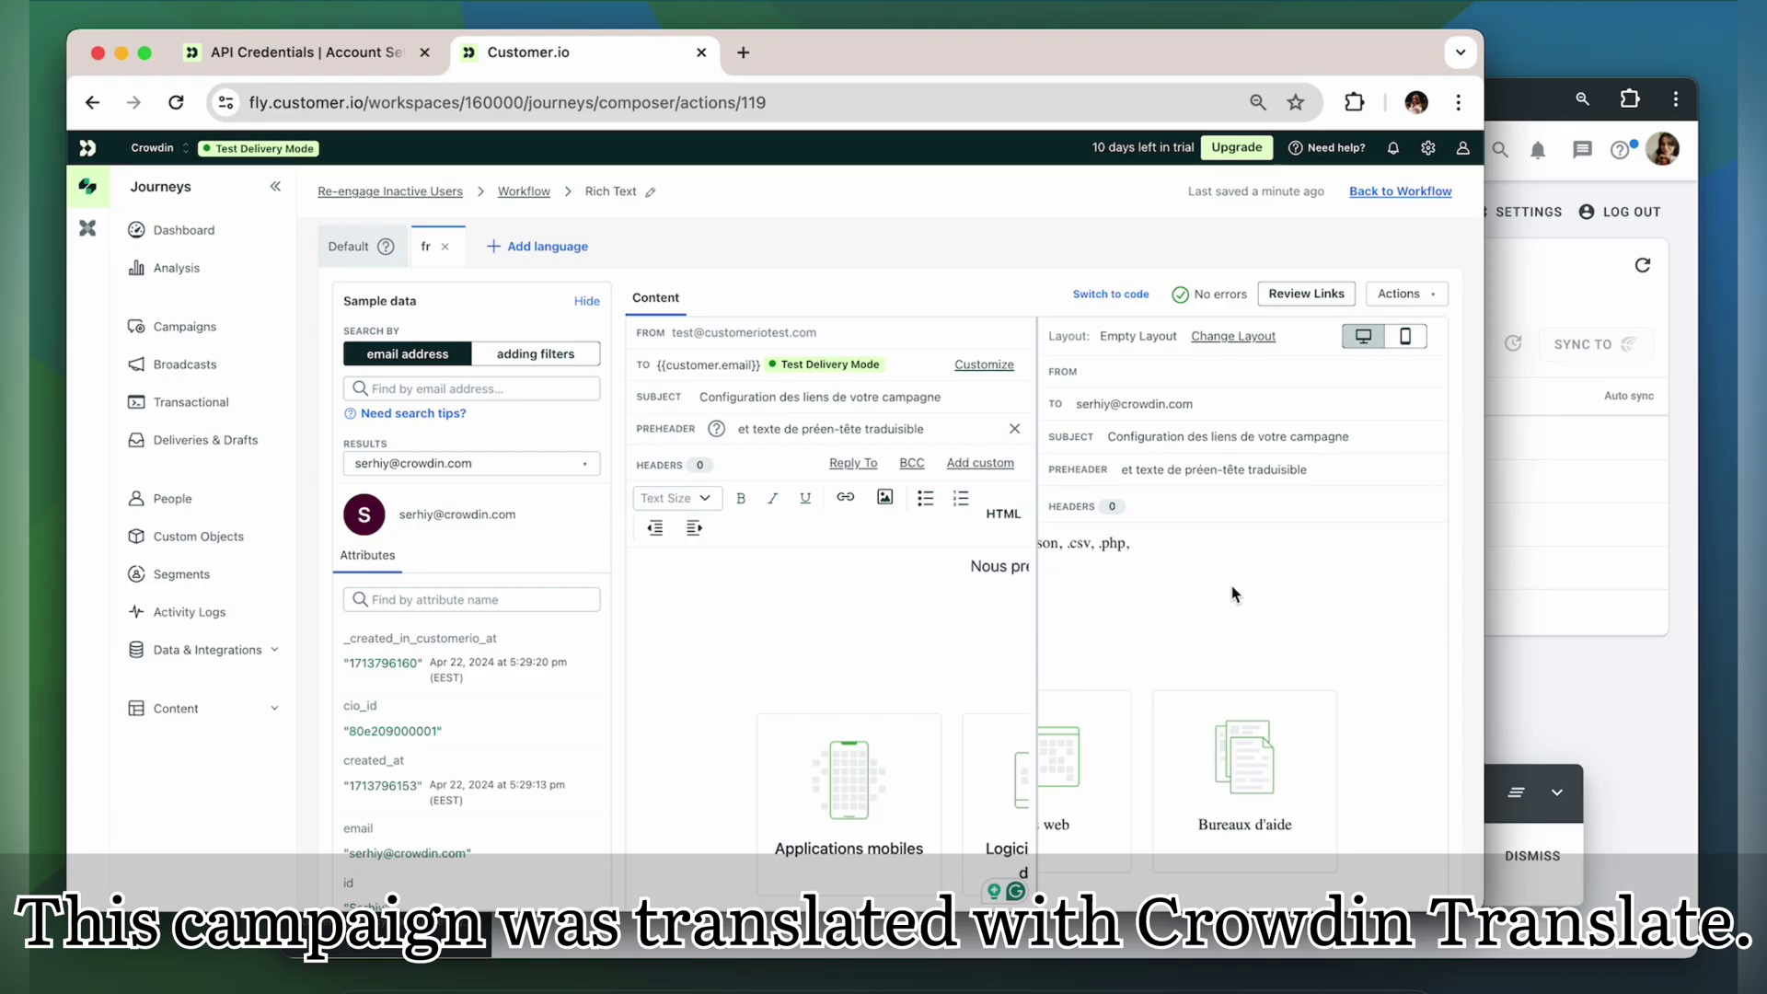